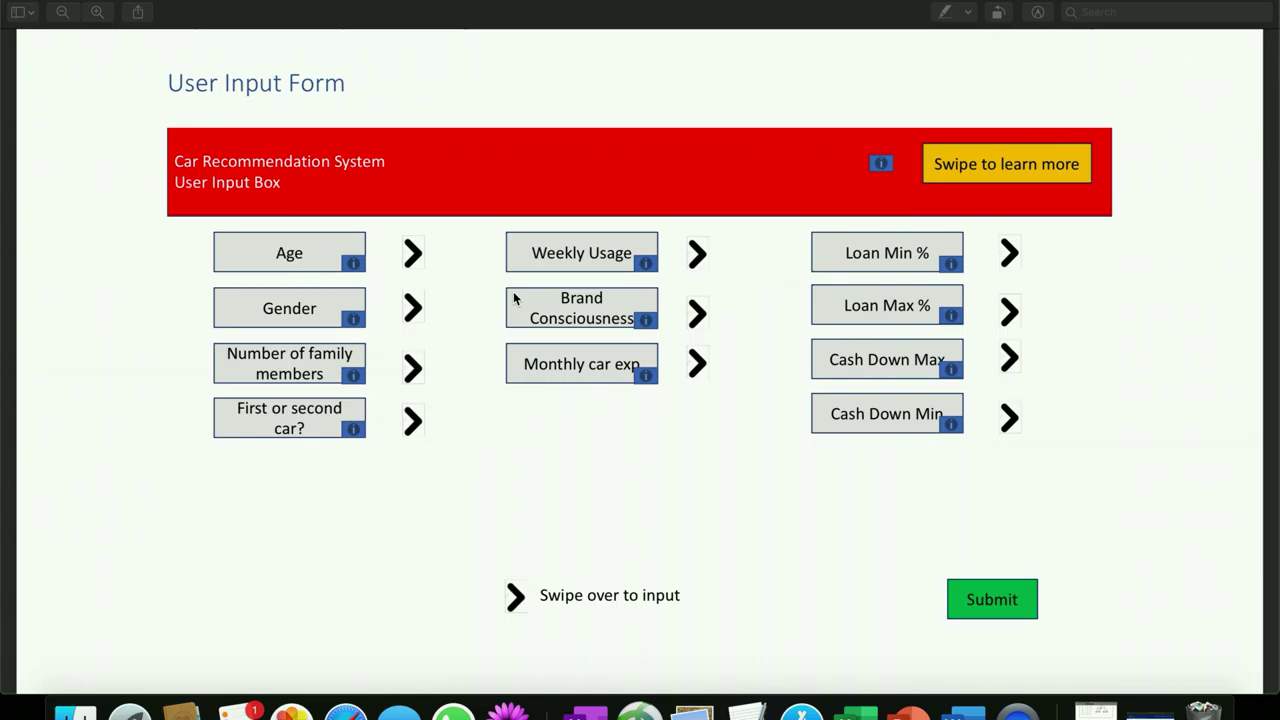
Scroll the slides PDF down to the User Input Form mockup page
{"action": "scroll", "coordinate": [513, 297], "scroll_direction": "down", "scroll_amount": 10}
Look over the Recommendation results page, then switch to the Excel workbook's Results - Processed sheet
{"action": "scroll", "coordinate": [513, 297], "scroll_direction": "down", "scroll_amount": 3}
{"action": "scroll", "coordinate": [513, 297], "scroll_direction": "up", "scroll_amount": 1}
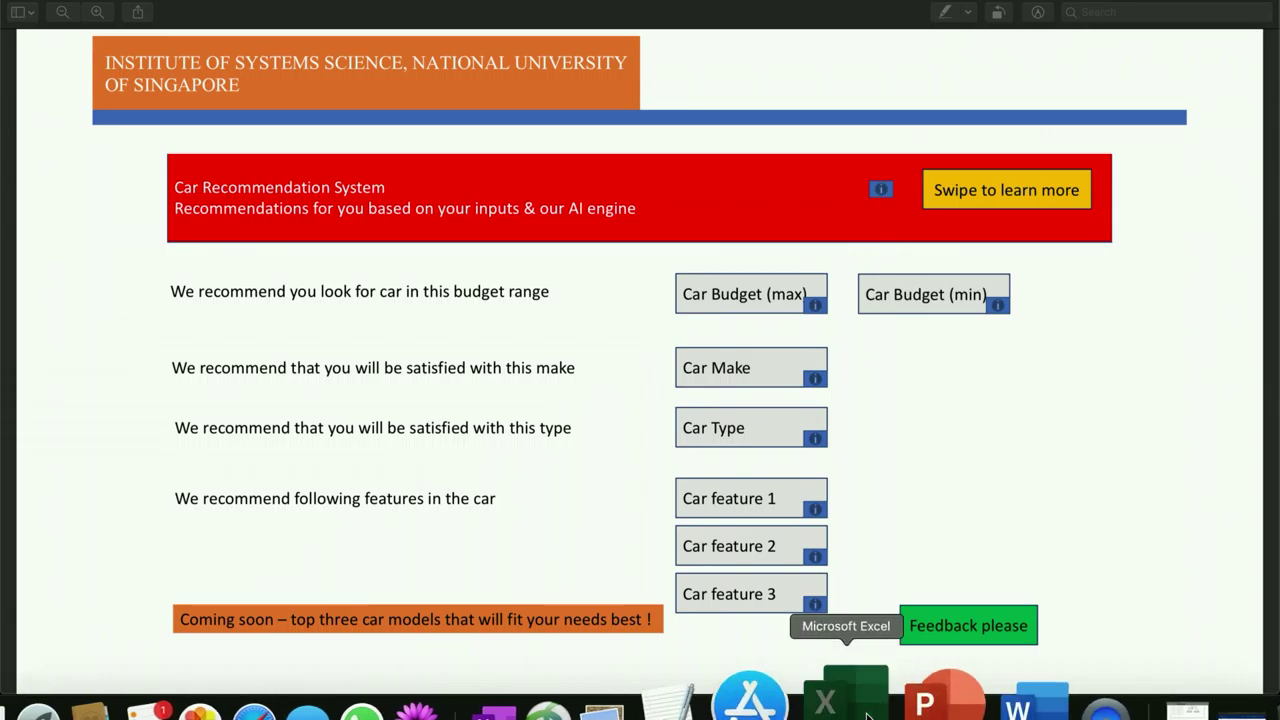
{"action": "left_click", "coordinate": [838, 695]}
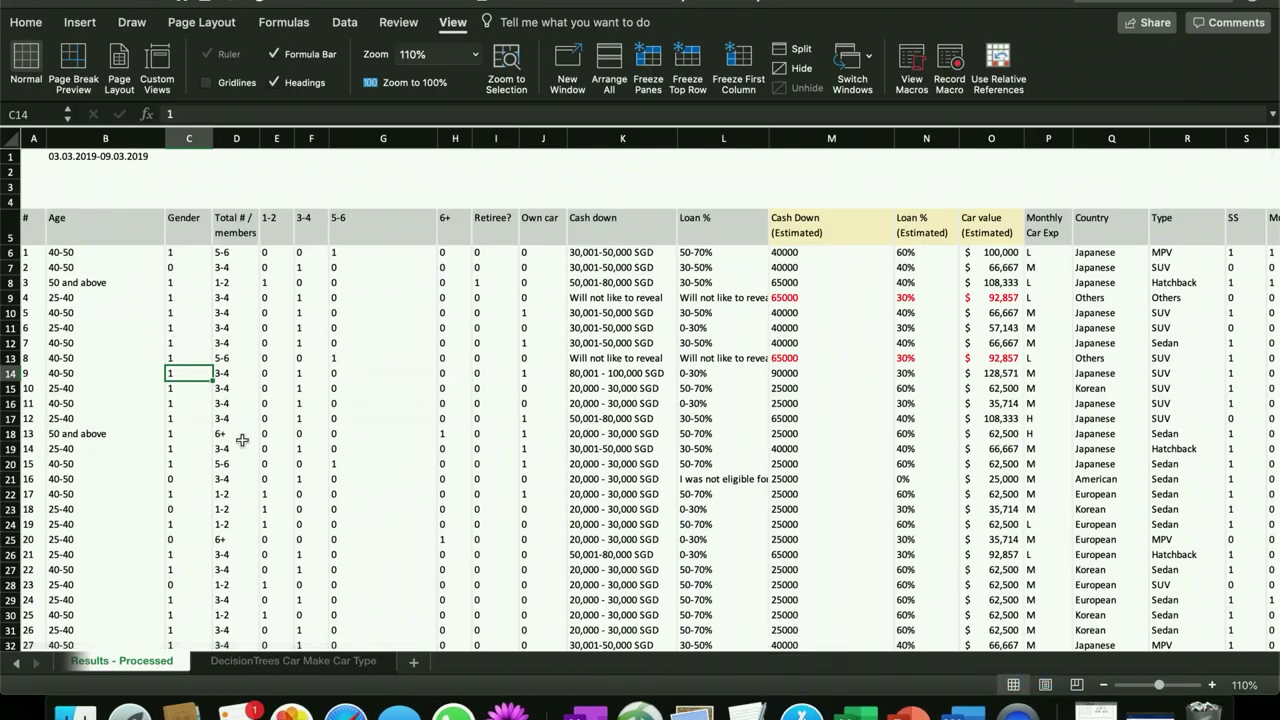
On Results - Raw, select the question headers, columns D and G, and cell I6
{"action": "left_click", "coordinate": [16, 662]}
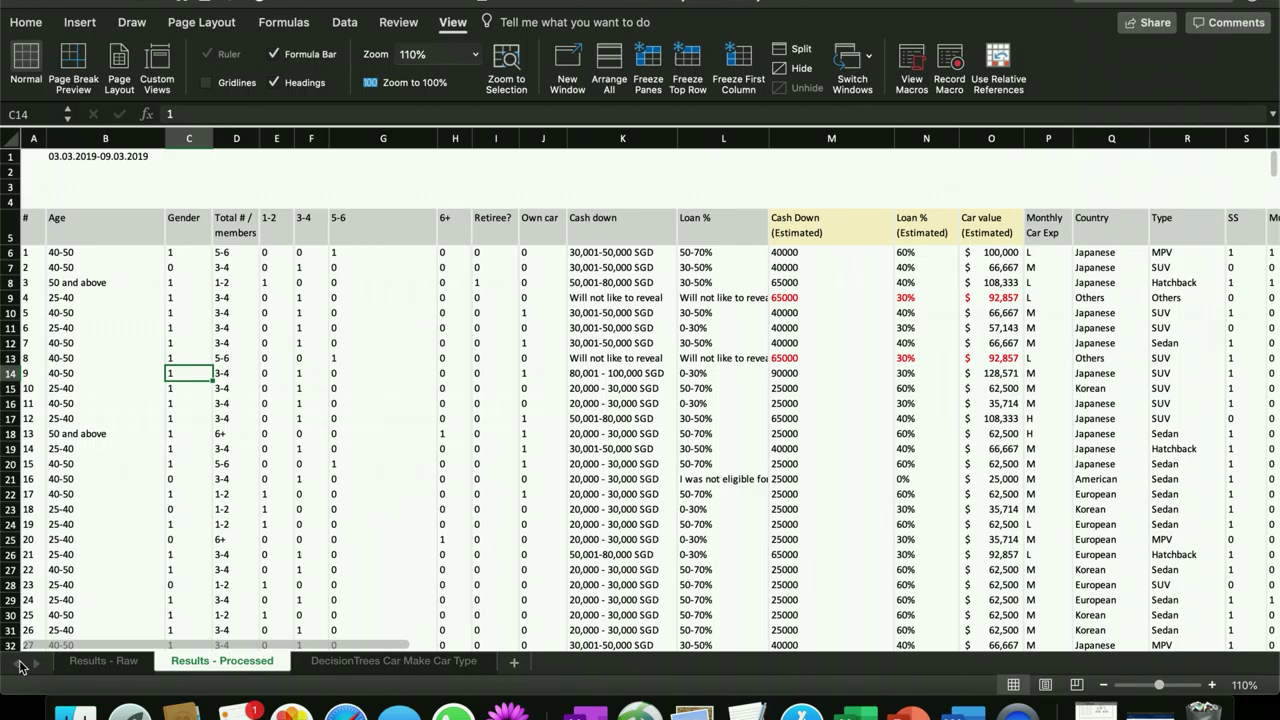
{"action": "left_click", "coordinate": [104, 661]}
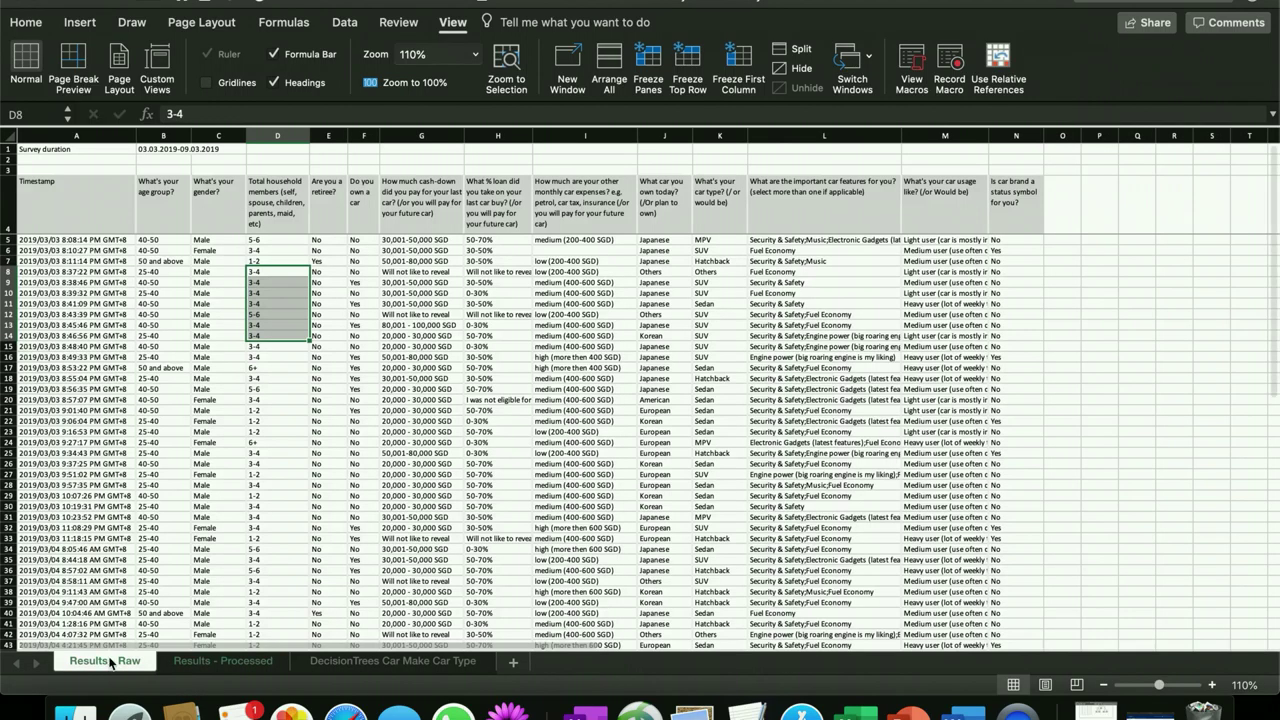
{"action": "left_click", "coordinate": [66, 218]}
{"action": "left_click_drag", "start_coordinate": [143, 218], "coordinate": [1000, 222]}
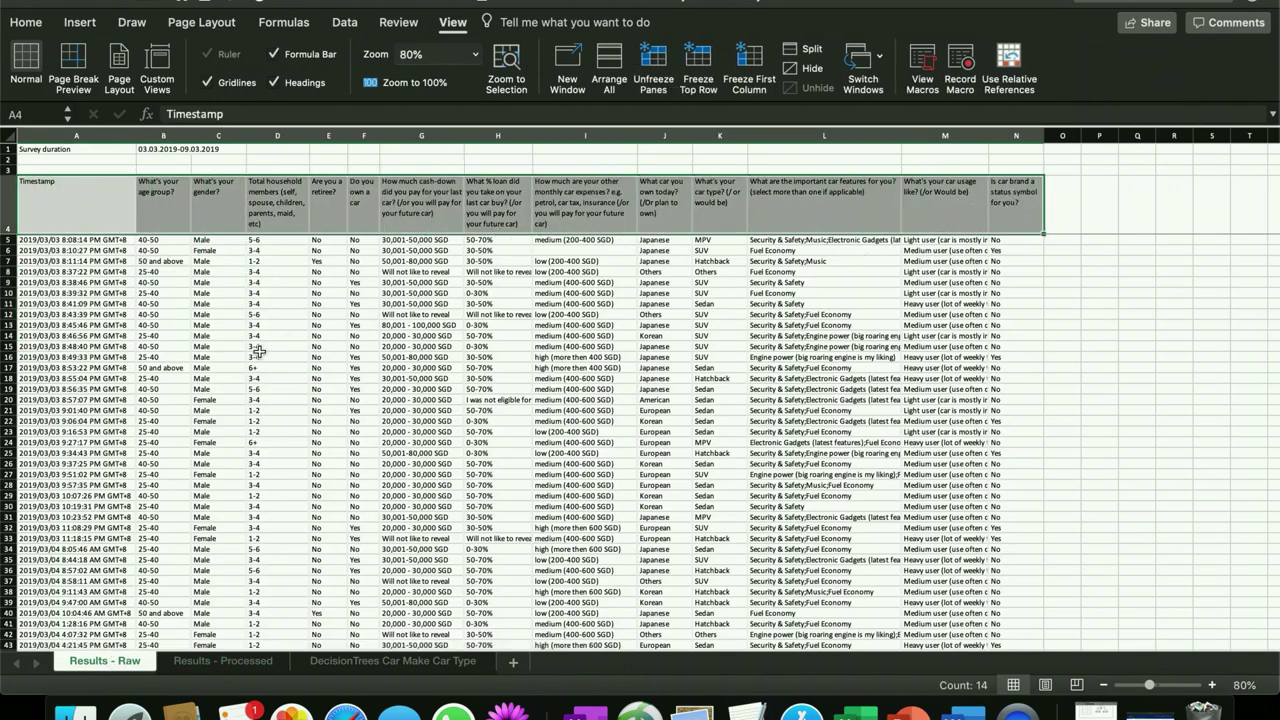
{"action": "left_click", "coordinate": [289, 139]}
{"action": "left_click", "coordinate": [415, 133]}
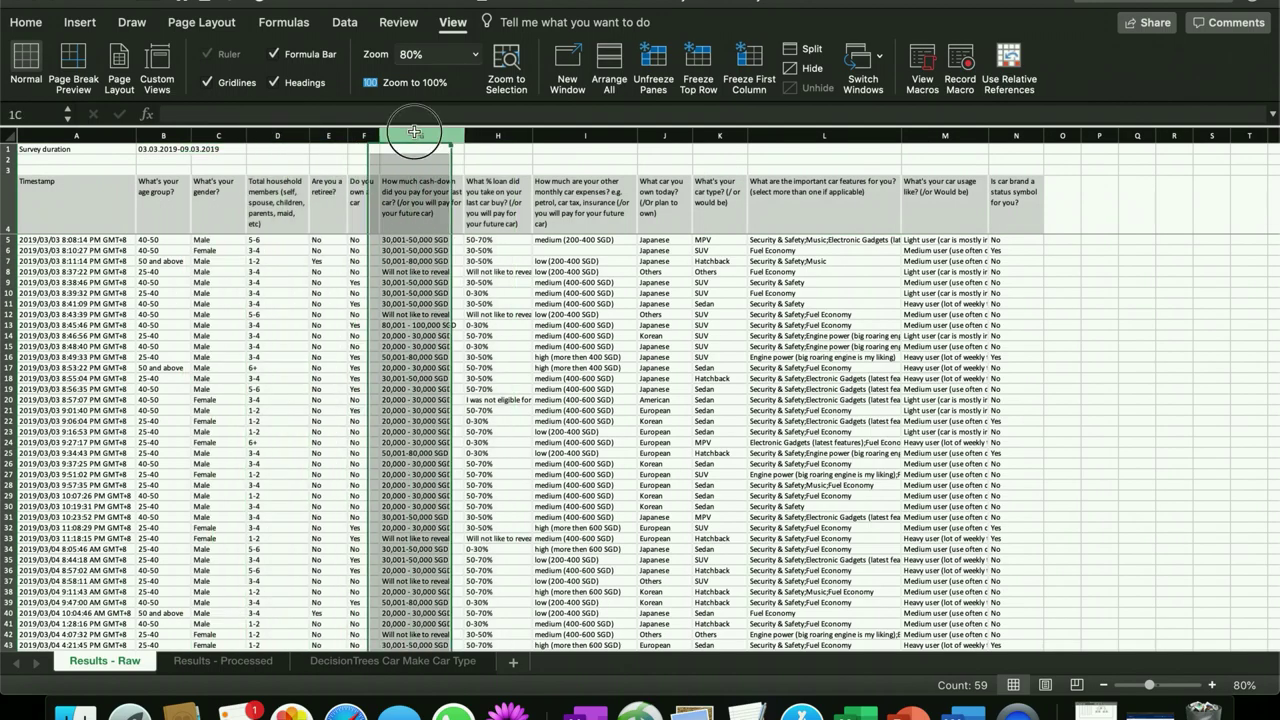
{"action": "left_click_drag", "start_coordinate": [415, 133], "coordinate": [420, 140]}
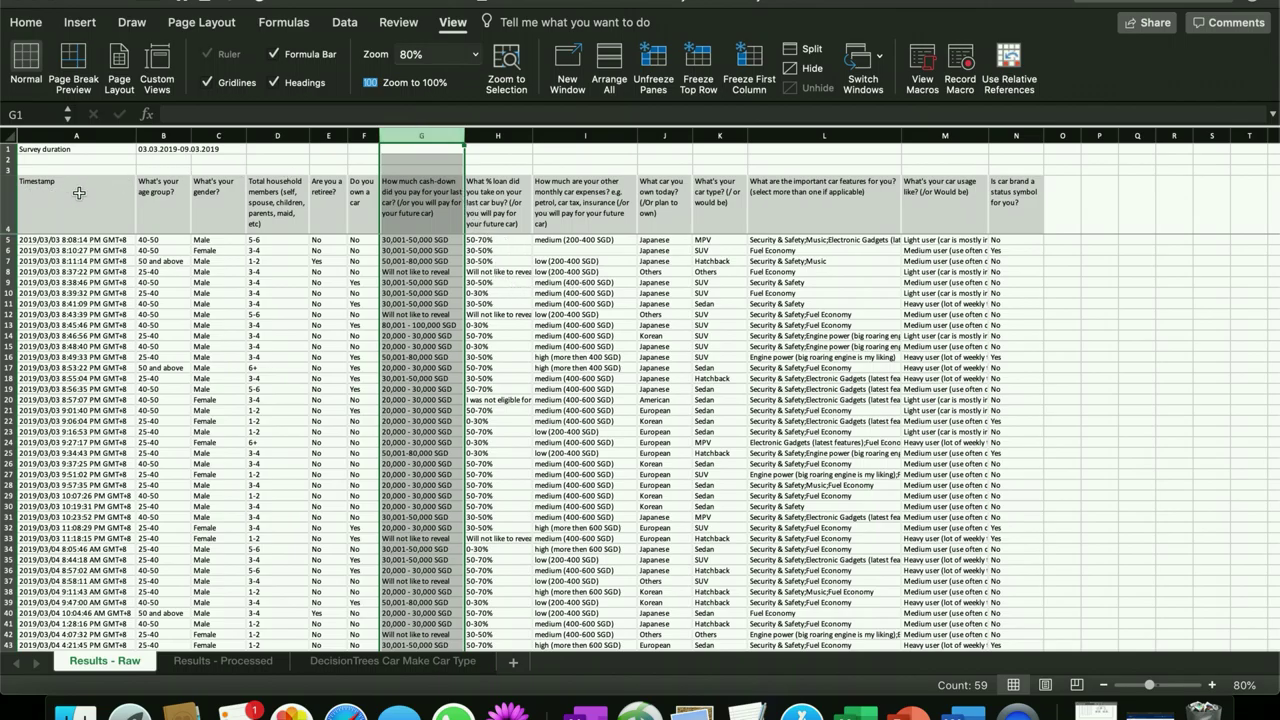
{"action": "left_click", "coordinate": [595, 252]}
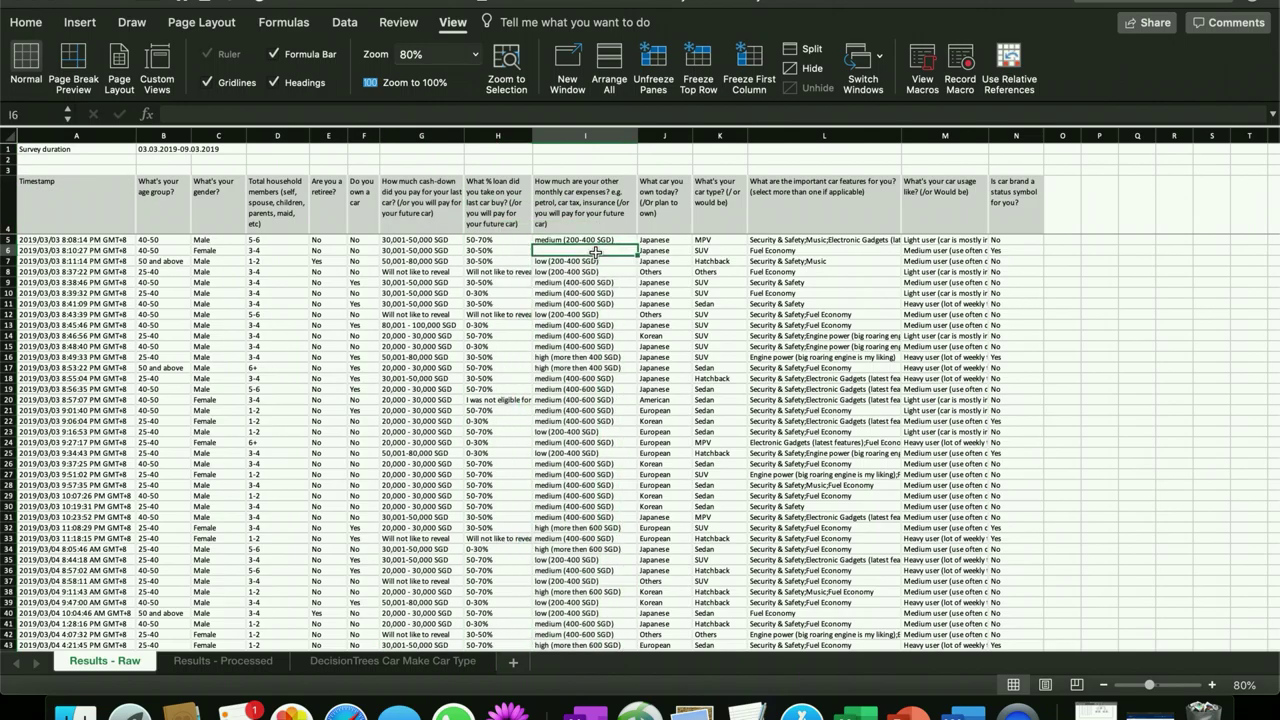
{"action": "scroll", "coordinate": [617, 502], "scroll_direction": "down", "scroll_amount": 5}
{"action": "scroll", "coordinate": [617, 502], "scroll_direction": "down", "scroll_amount": 1}
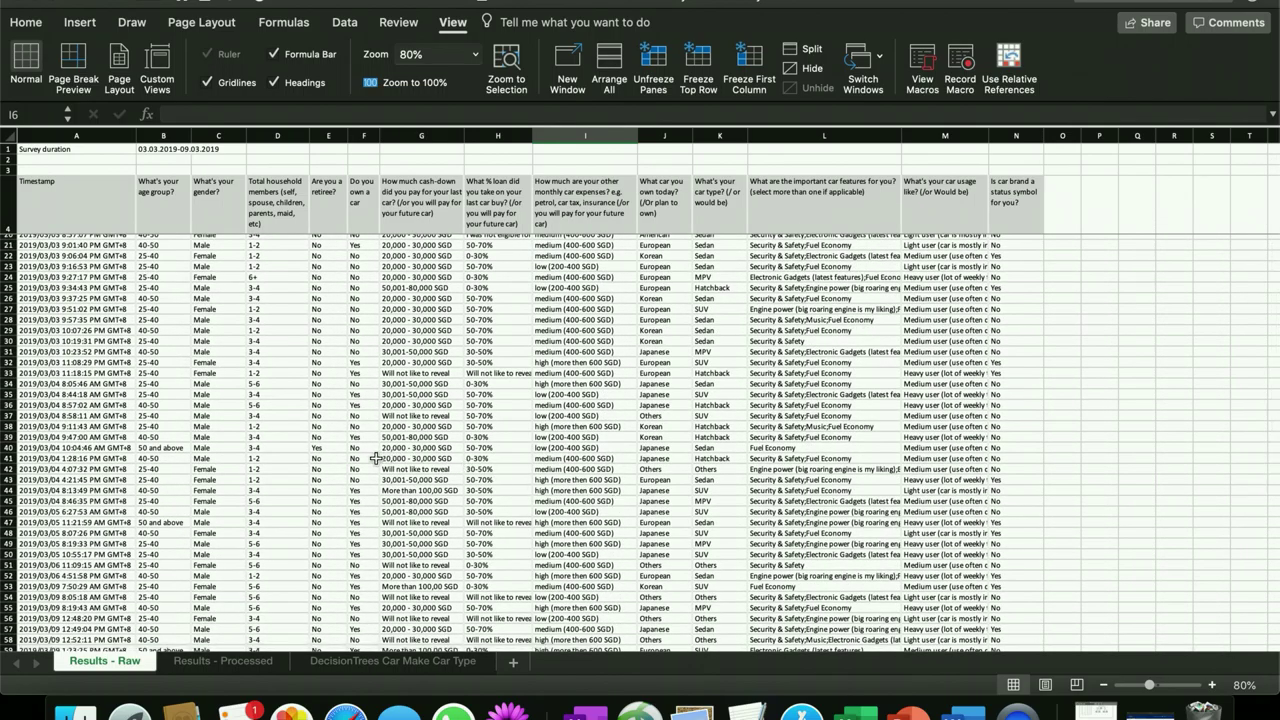
Compare with Results - Processed, then select the Results - Raw age group answers B21:B32
{"action": "left_click", "coordinate": [251, 667]}
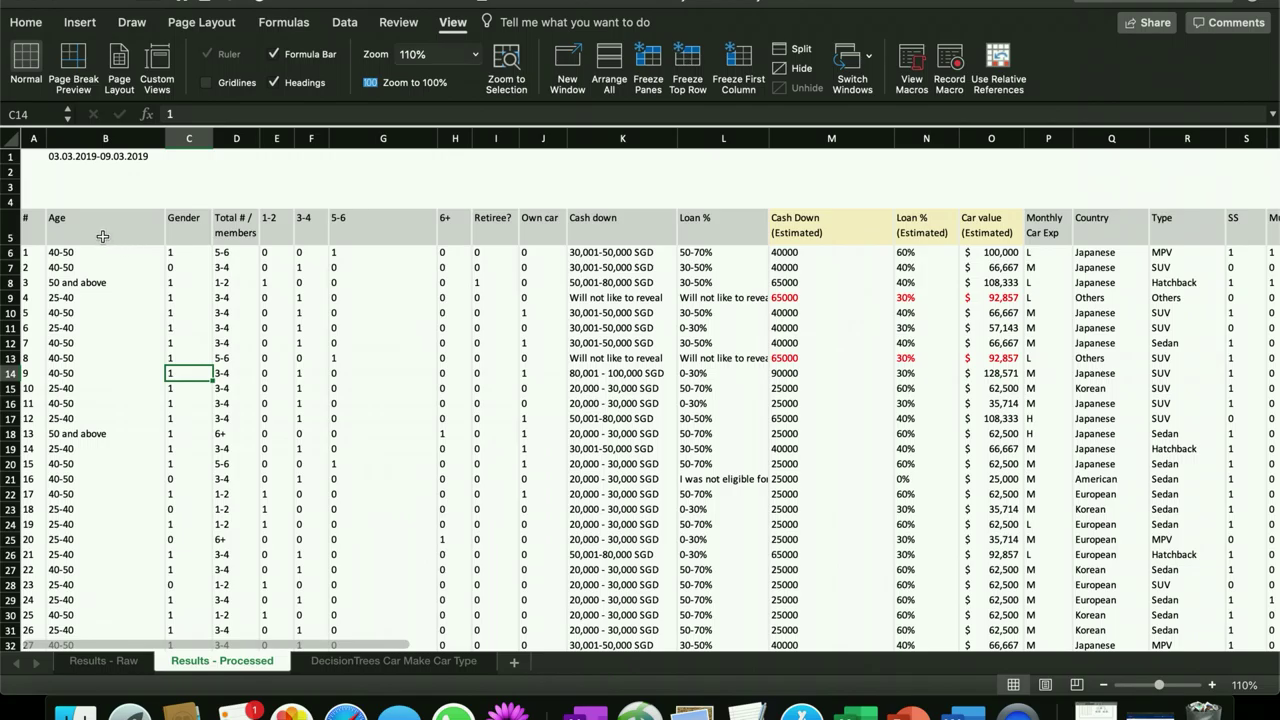
{"action": "left_click", "coordinate": [120, 662]}
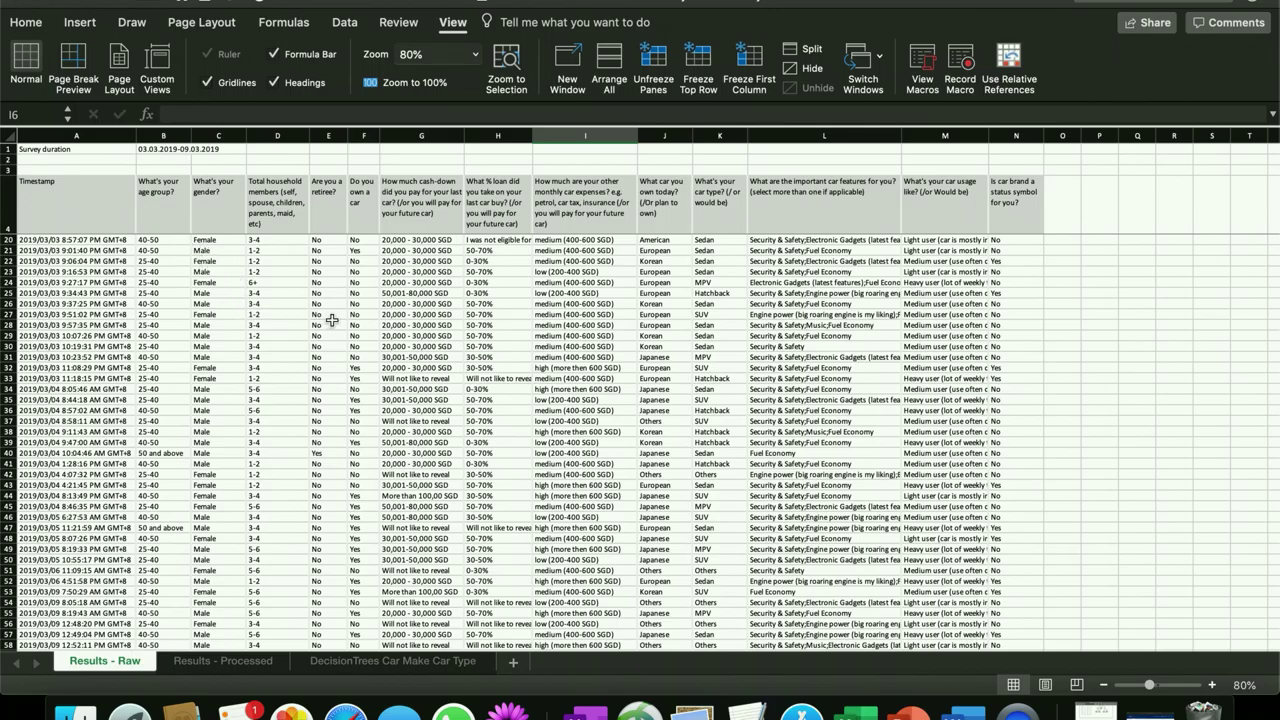
{"action": "left_click", "coordinate": [172, 215]}
{"action": "left_click_drag", "start_coordinate": [166, 250], "coordinate": [163, 368]}
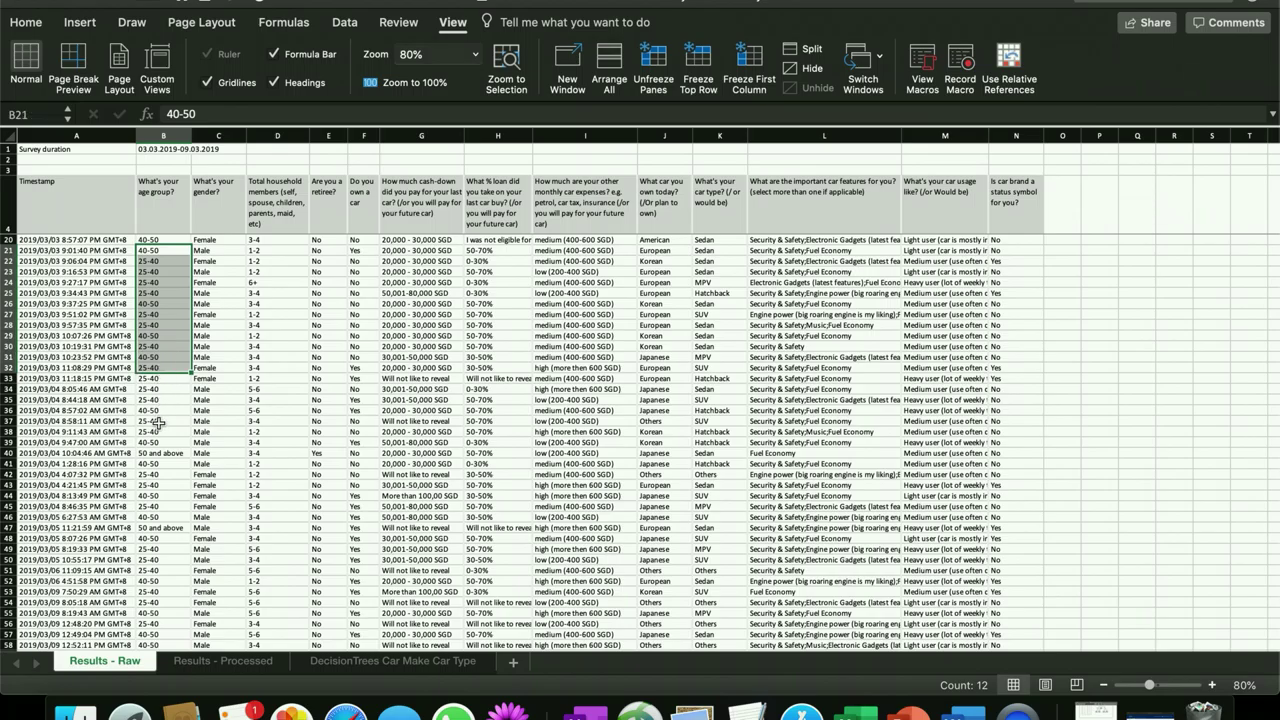
{"action": "left_click", "coordinate": [222, 661]}
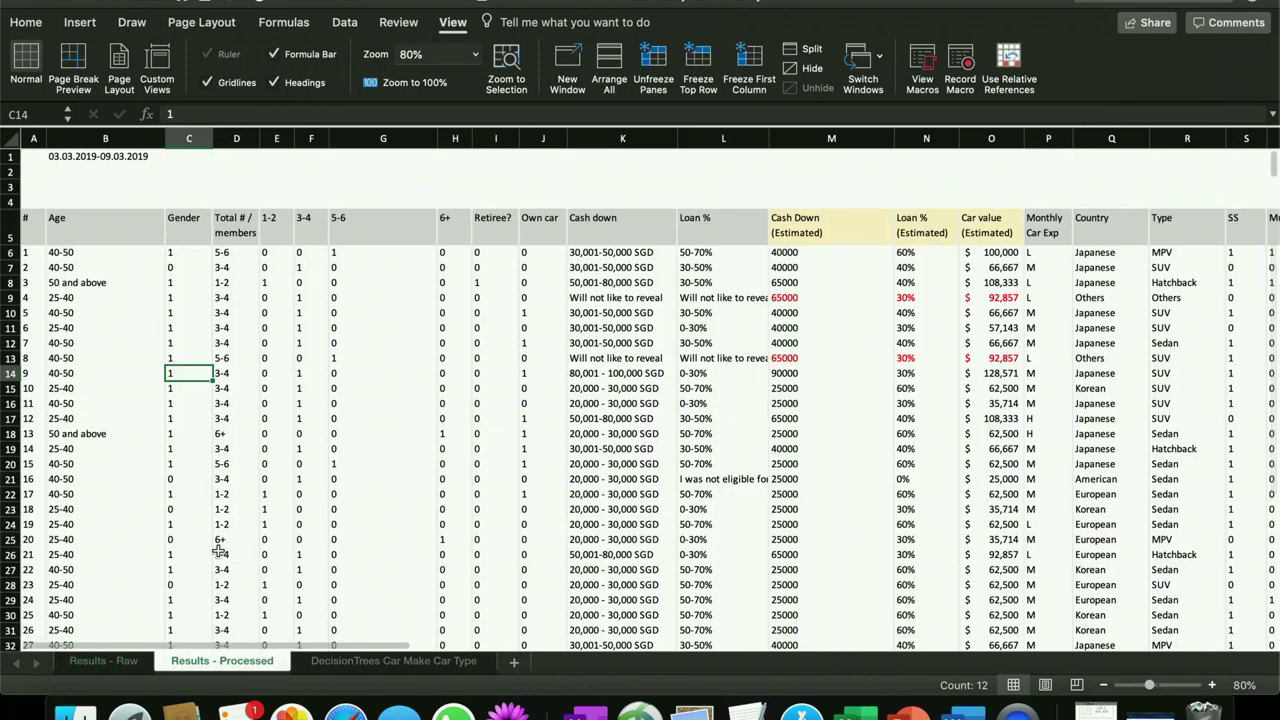
{"action": "left_click_drag", "start_coordinate": [130, 224], "coordinate": [131, 335]}
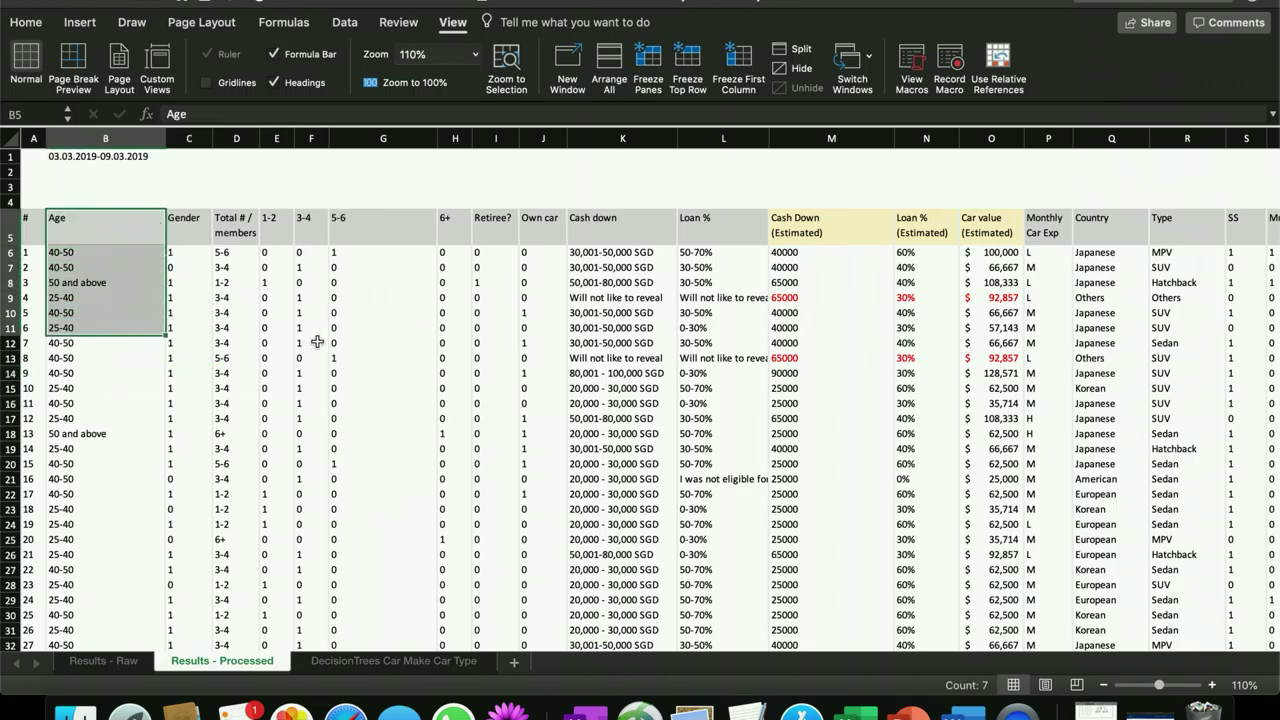
{"action": "left_click", "coordinate": [112, 661]}
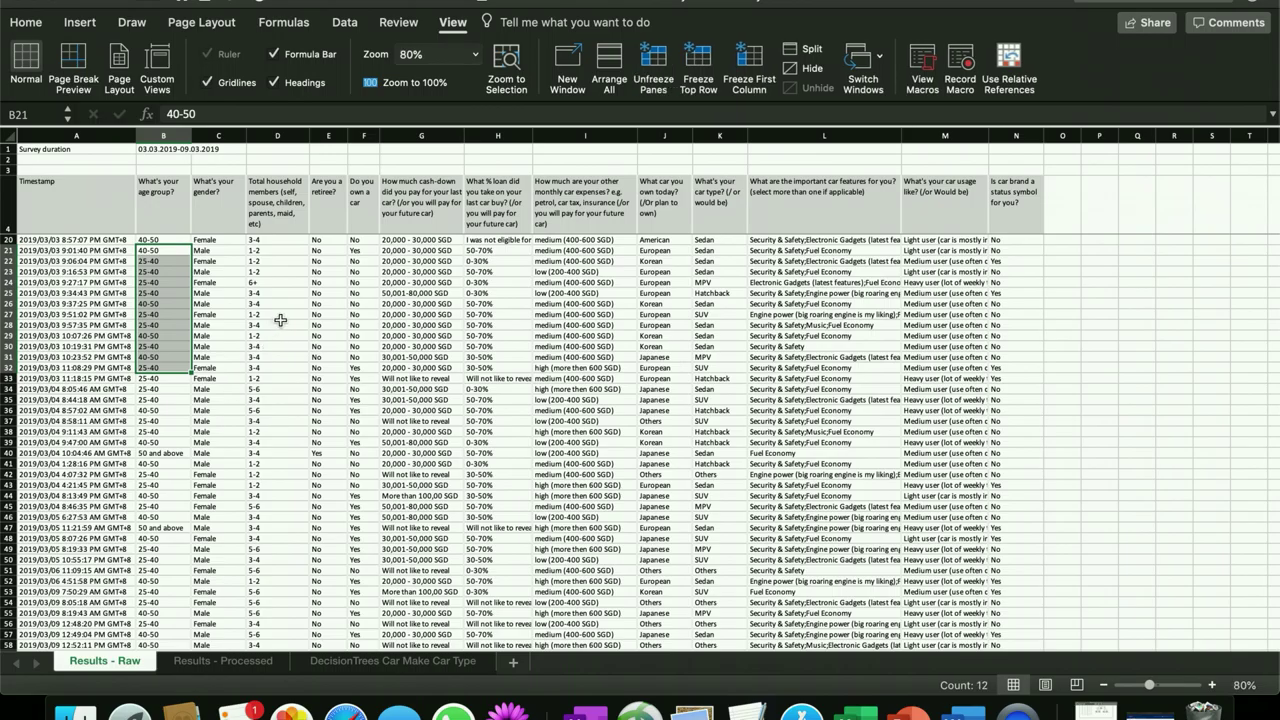
{"action": "left_click", "coordinate": [277, 216]}
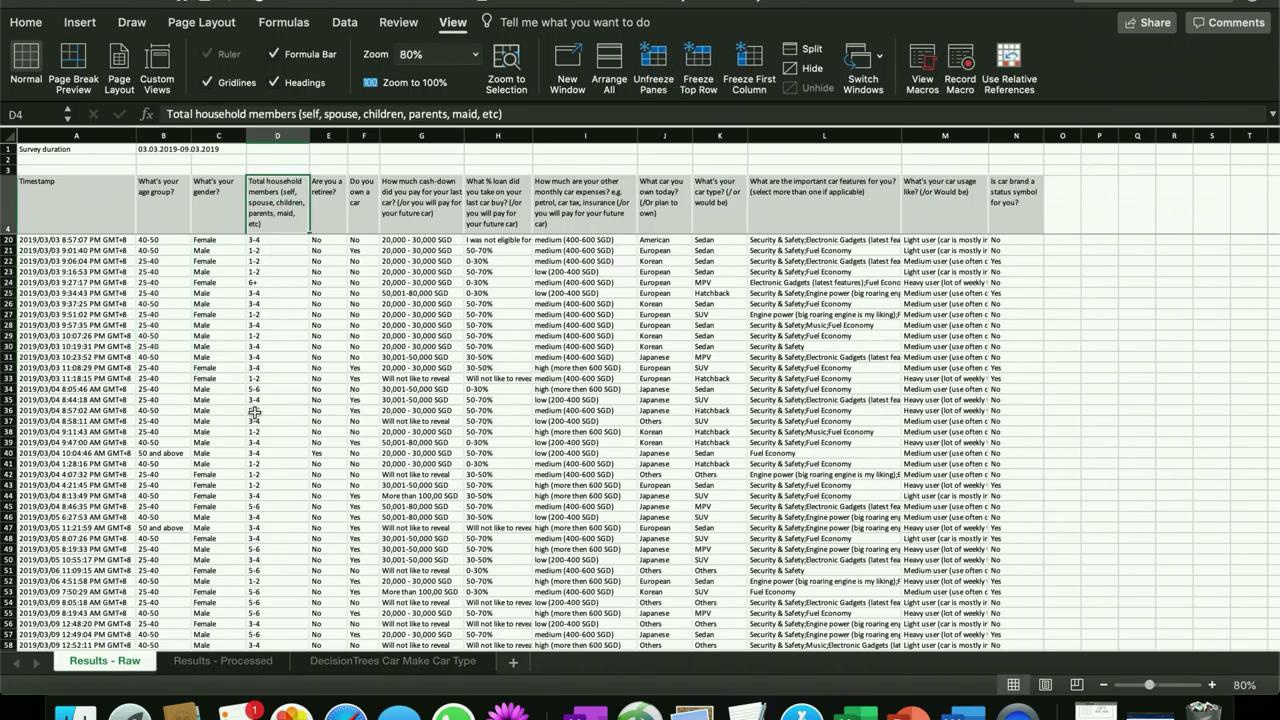
{"action": "left_click", "coordinate": [250, 662]}
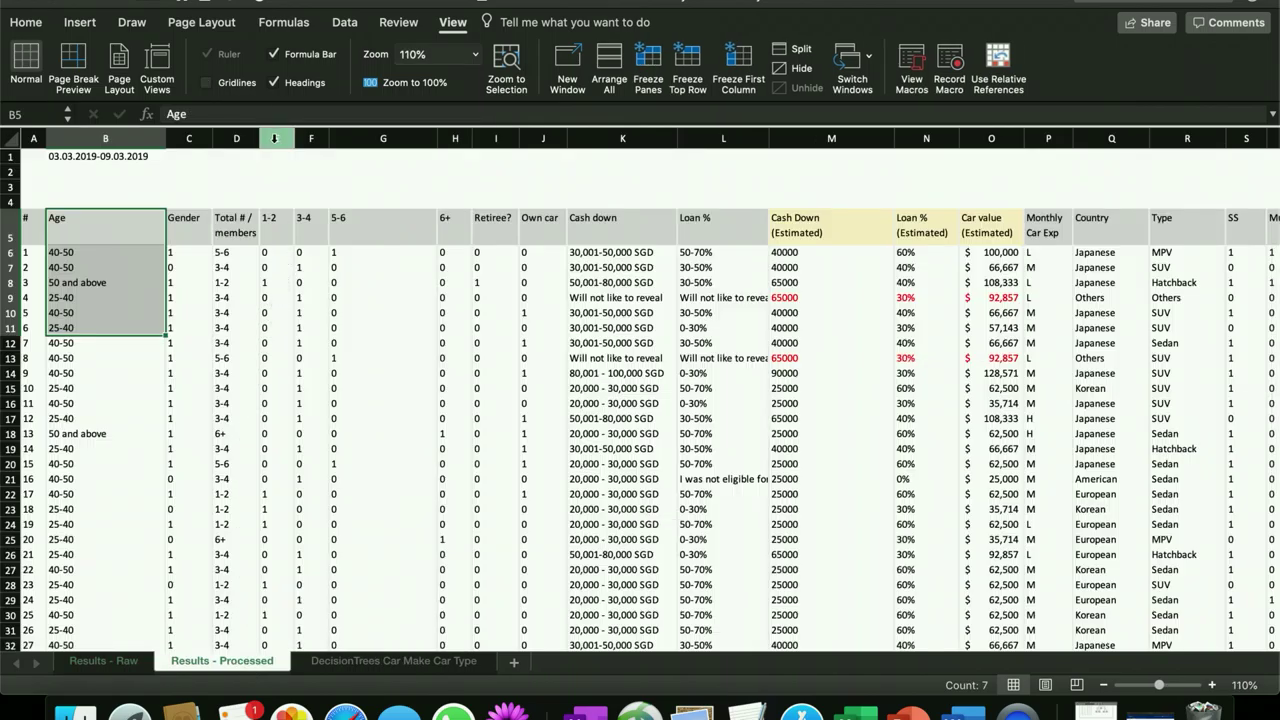
{"action": "left_click_drag", "start_coordinate": [276, 138], "coordinate": [369, 128]}
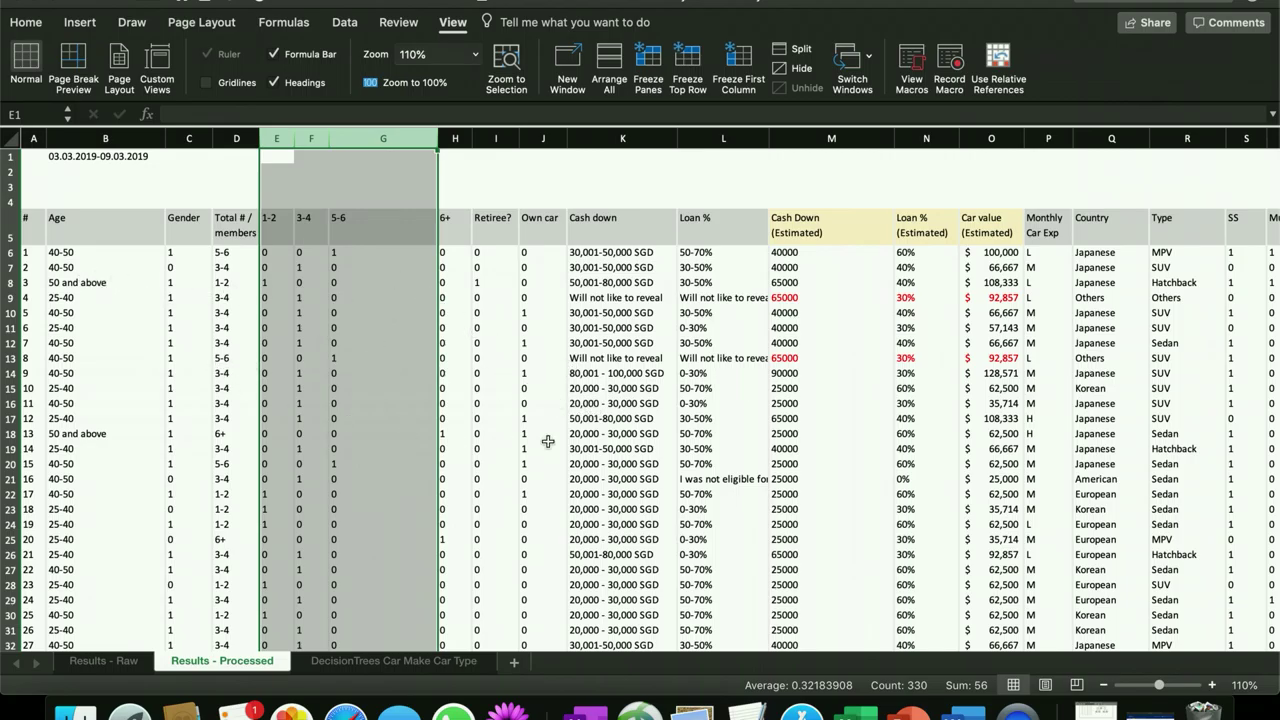
{"action": "left_click", "coordinate": [787, 304]}
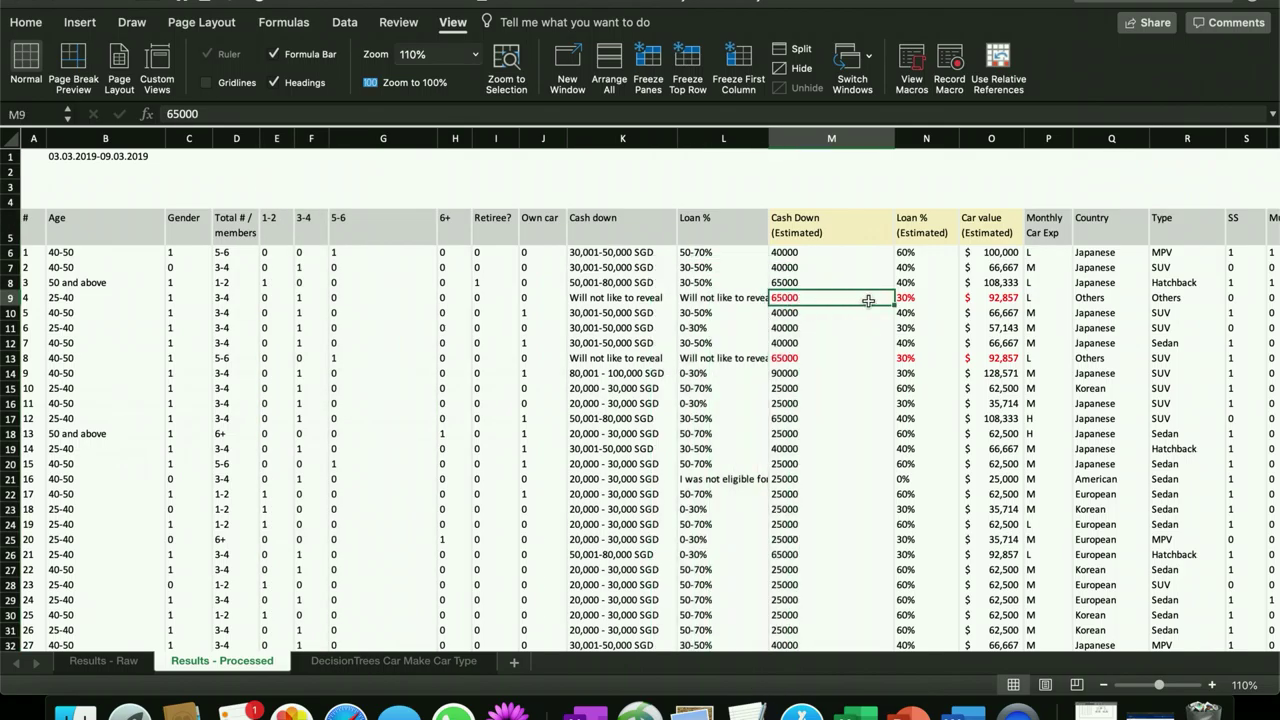
{"action": "left_click", "coordinate": [905, 293]}
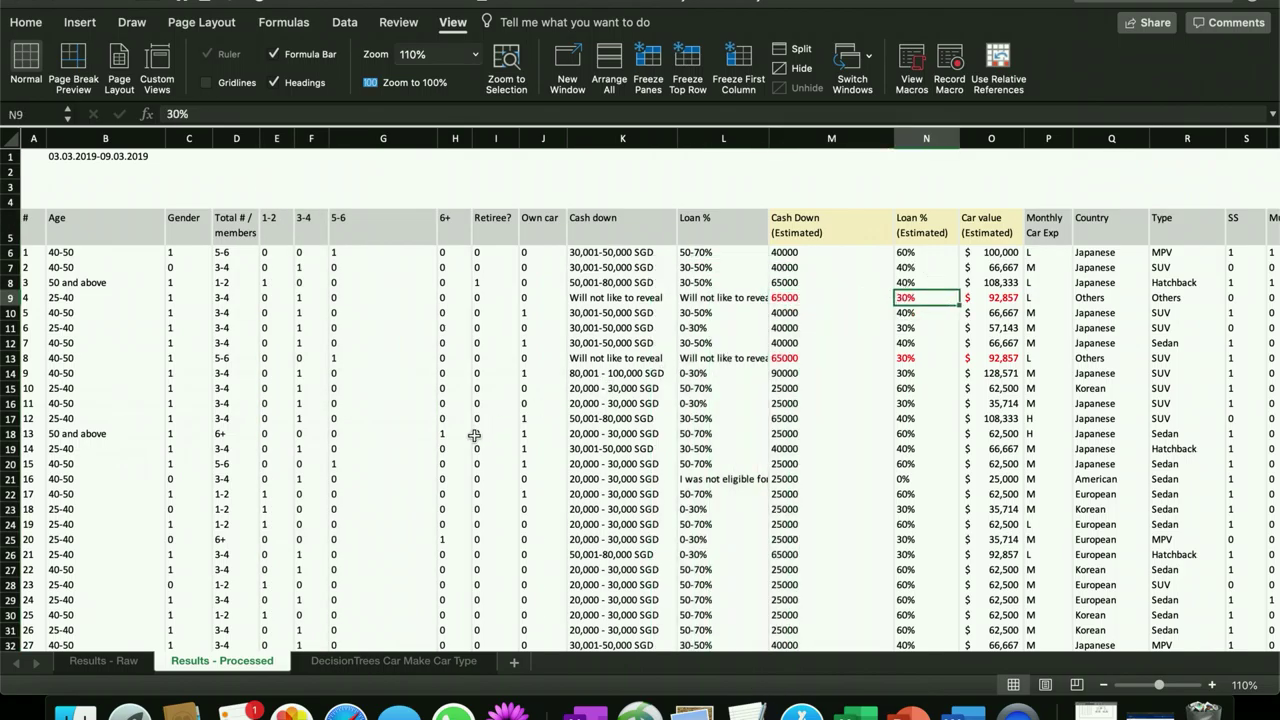
{"action": "scroll", "coordinate": [474, 435], "scroll_direction": "down", "scroll_amount": 3}
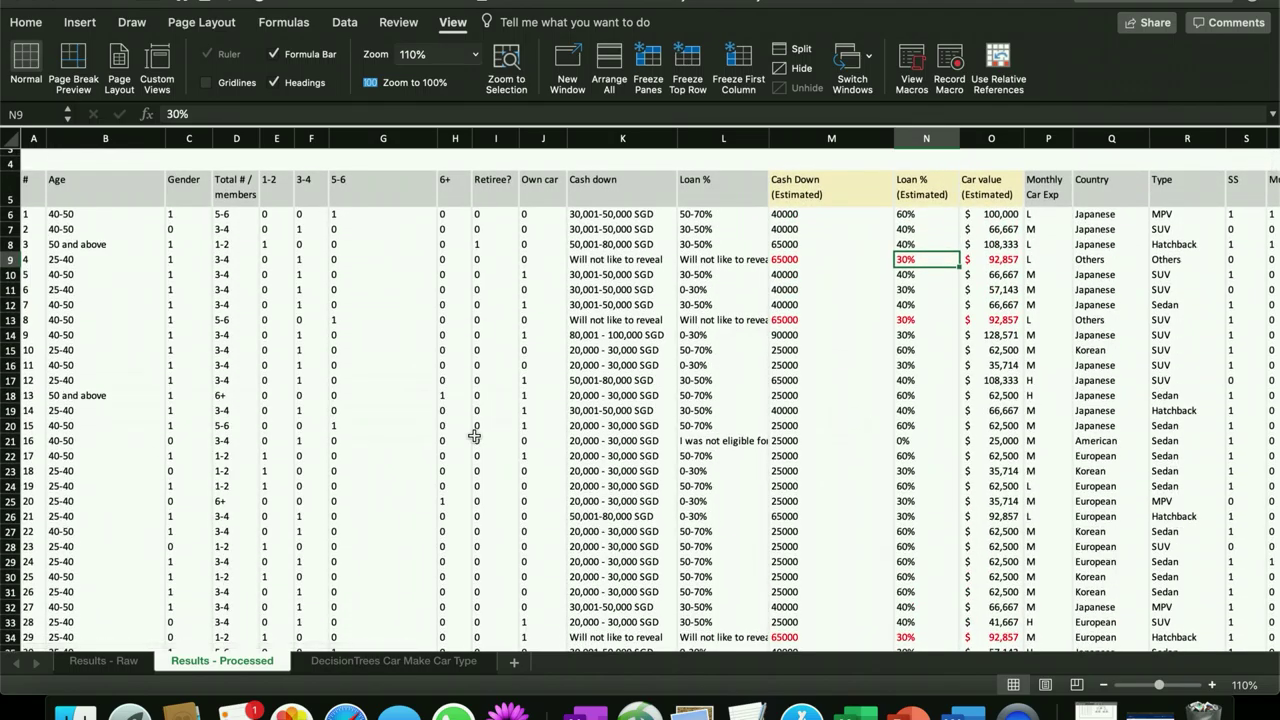
{"action": "scroll", "coordinate": [233, 561], "scroll_direction": "up", "scroll_amount": 3}
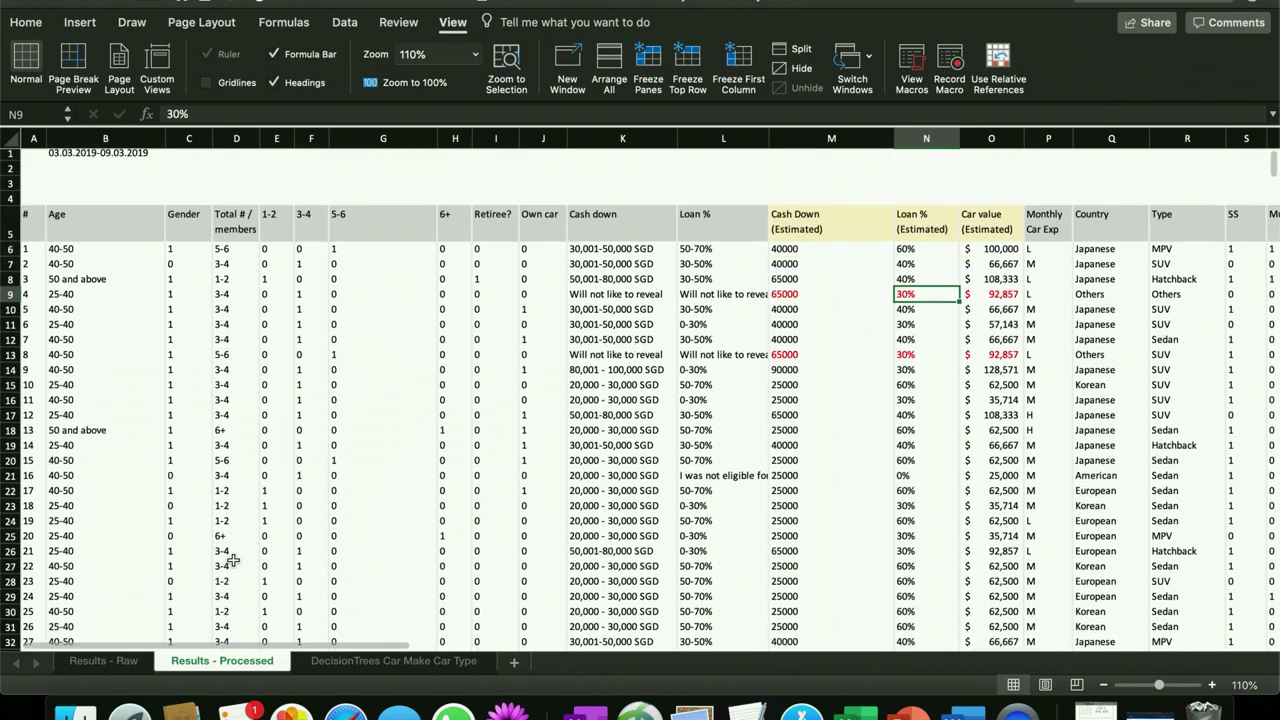
{"action": "left_click", "coordinate": [12, 236]}
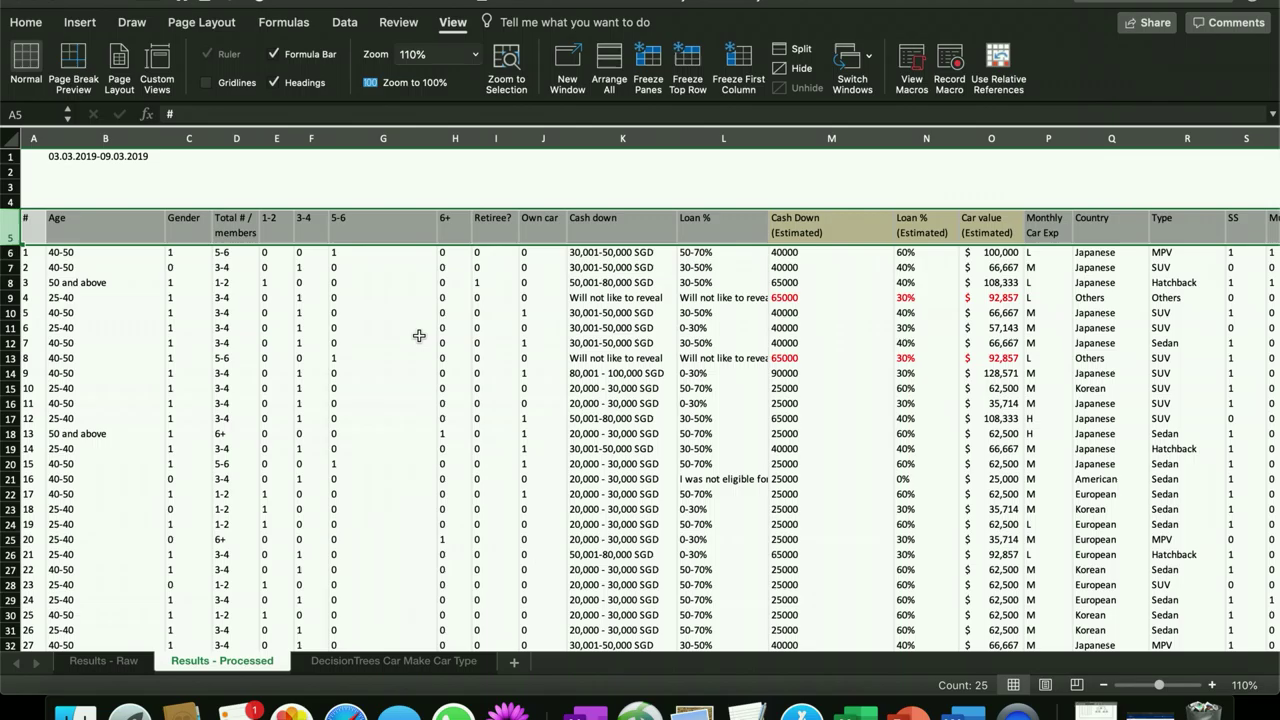
{"action": "scroll", "coordinate": [419, 336], "scroll_direction": "down", "scroll_amount": 6}
Scroll to the Car Make Level 1 tree and inspect D91's age 25-40 entropy formula (0.958386)
{"action": "scroll", "coordinate": [419, 336], "scroll_direction": "down", "scroll_amount": 8}
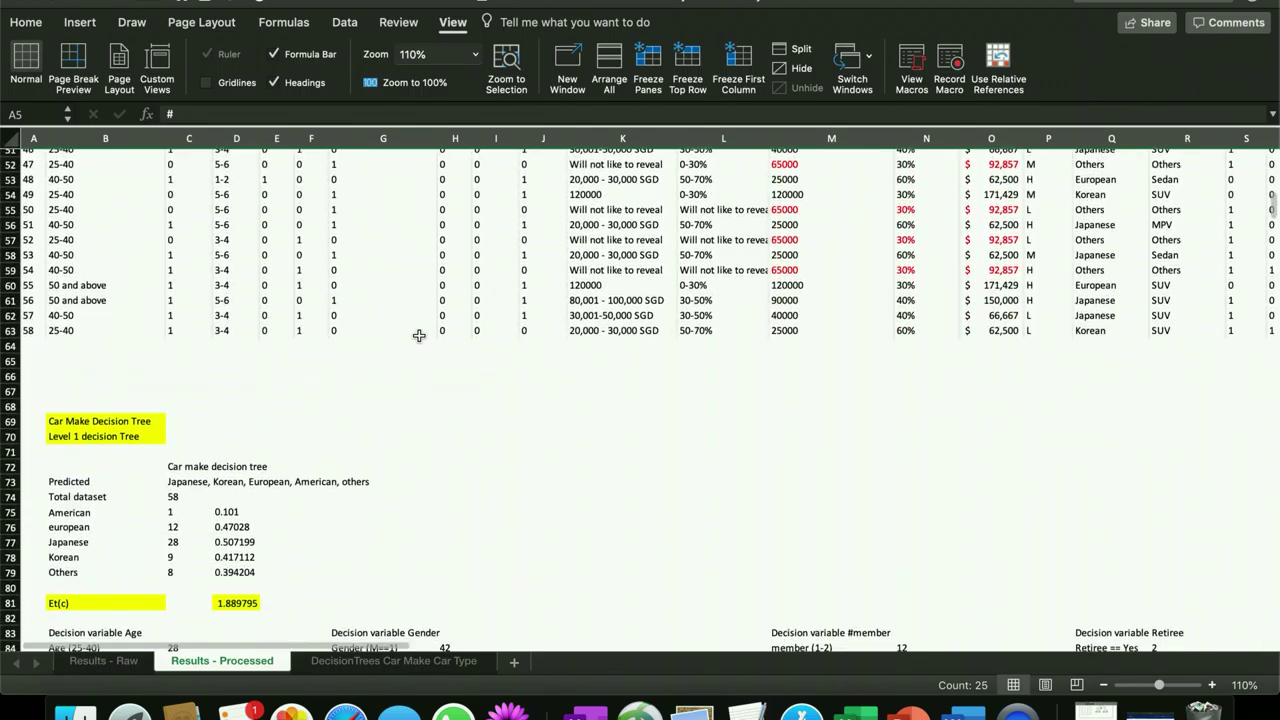
{"action": "scroll", "coordinate": [389, 270], "scroll_direction": "up", "scroll_amount": 7}
{"action": "scroll", "coordinate": [389, 270], "scroll_direction": "up", "scroll_amount": 7}
{"action": "scroll", "coordinate": [389, 270], "scroll_direction": "up", "scroll_amount": 2}
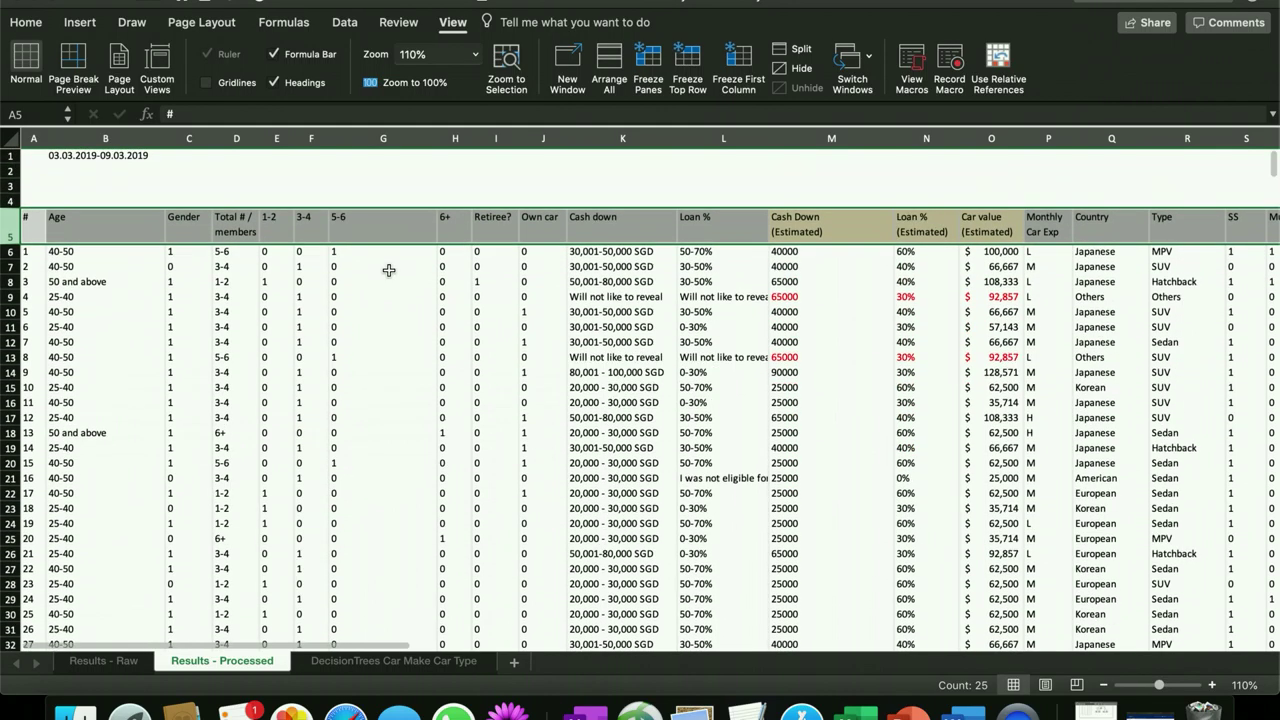
{"action": "scroll", "coordinate": [389, 270], "scroll_direction": "down", "scroll_amount": 5}
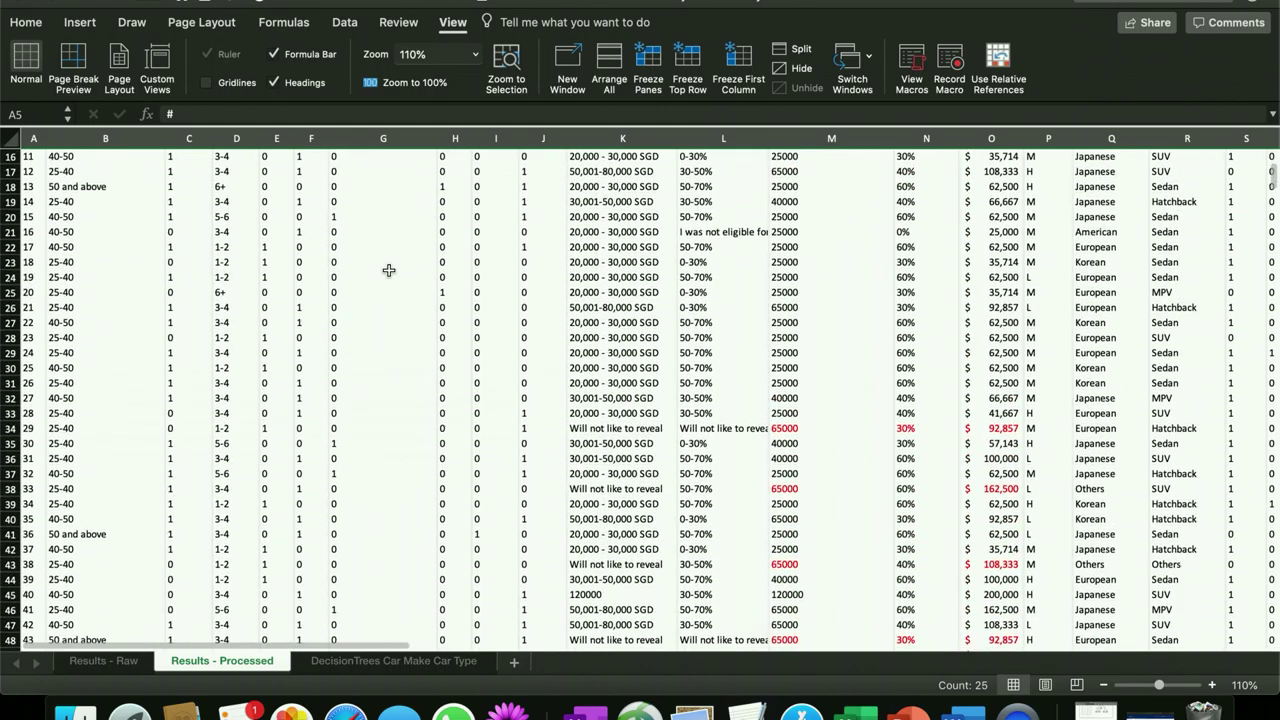
{"action": "scroll", "coordinate": [389, 270], "scroll_direction": "down", "scroll_amount": 4}
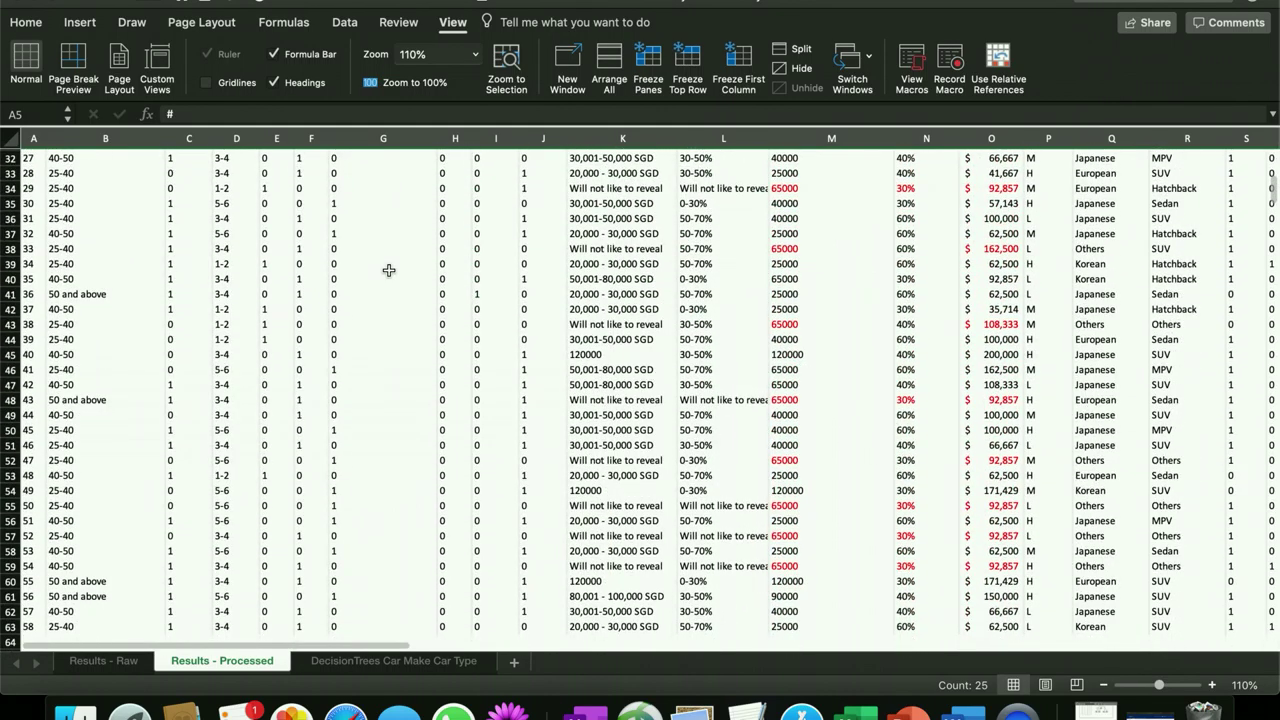
{"action": "scroll", "coordinate": [389, 270], "scroll_direction": "down", "scroll_amount": 2}
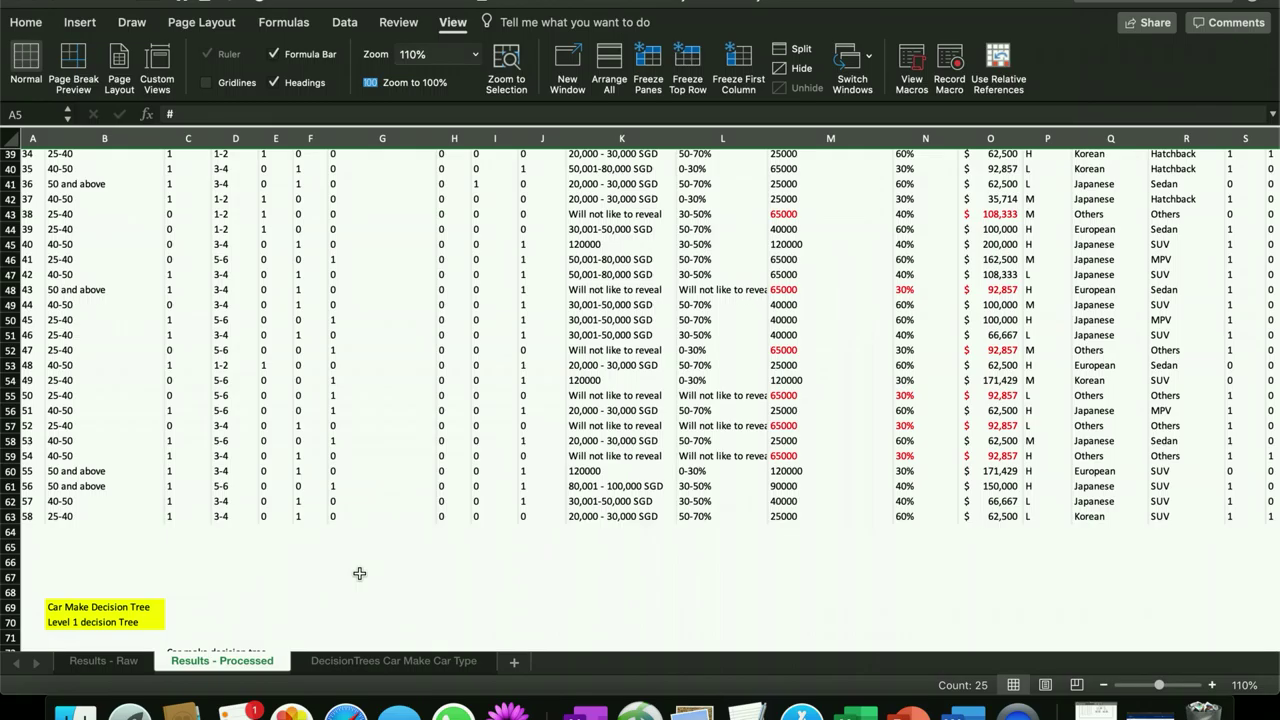
{"action": "scroll", "coordinate": [359, 573], "scroll_direction": "down", "scroll_amount": 5}
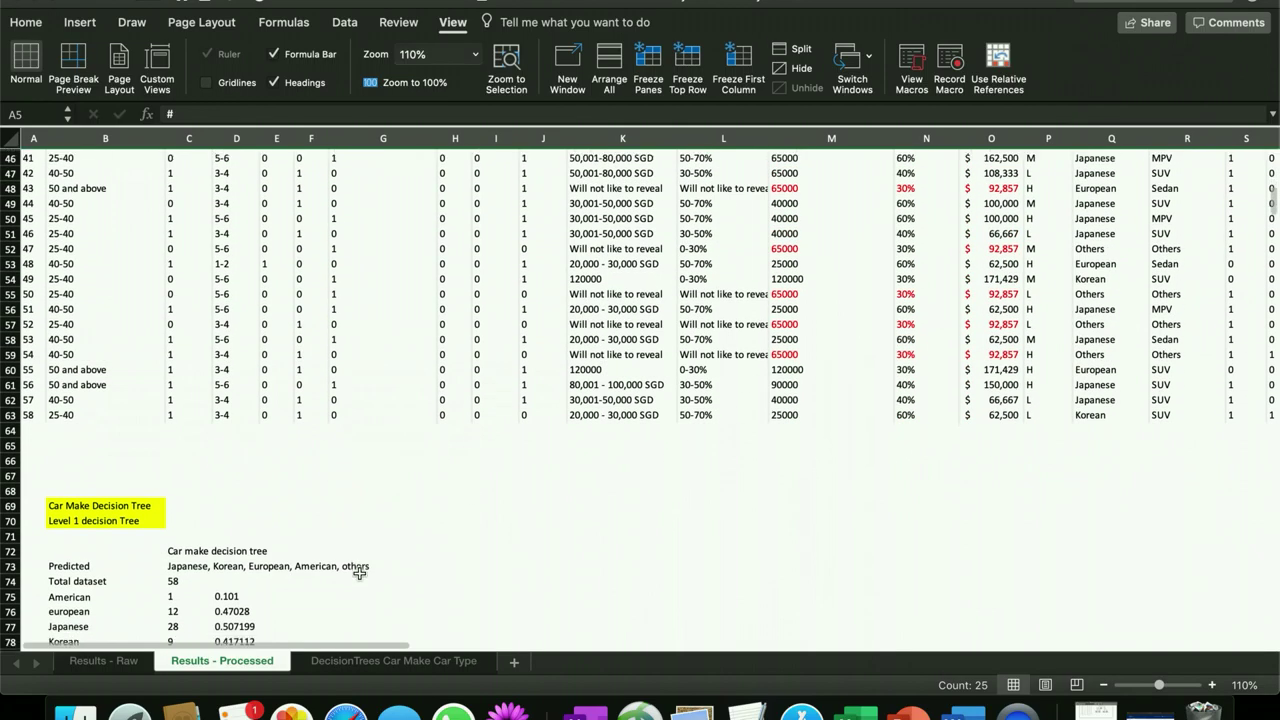
{"action": "scroll", "coordinate": [359, 573], "scroll_direction": "down", "scroll_amount": 3}
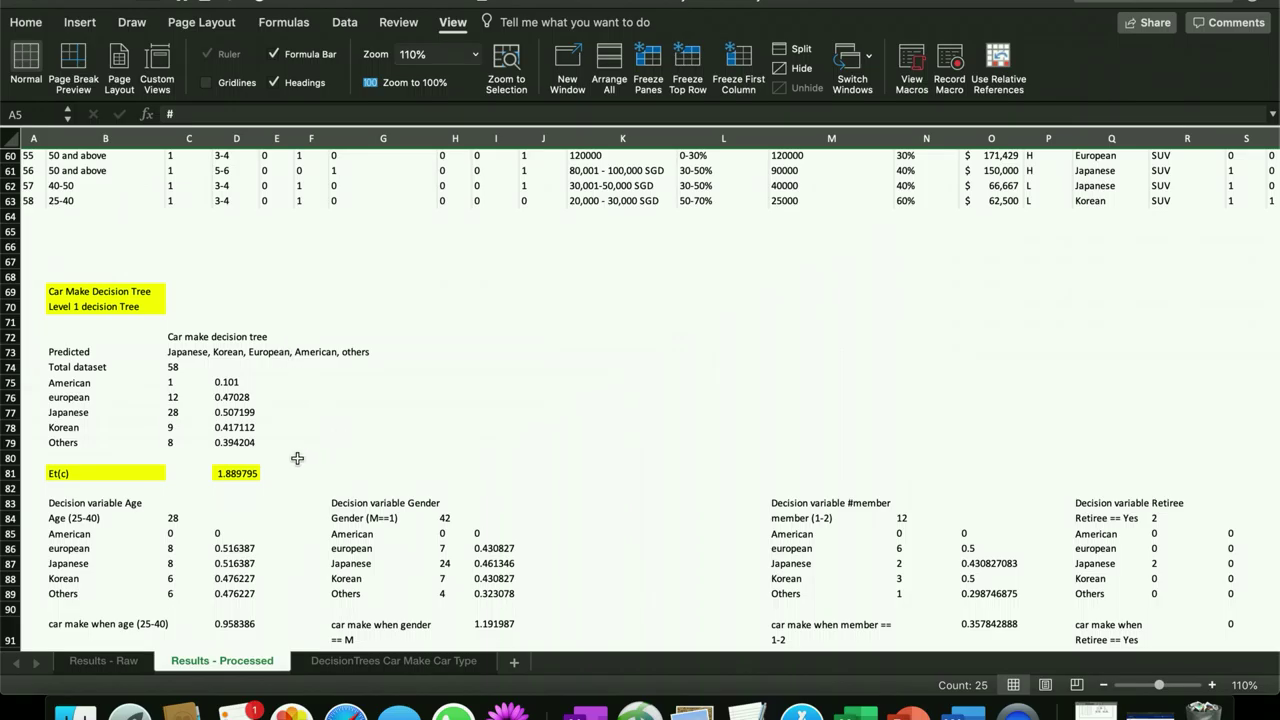
{"action": "scroll", "coordinate": [277, 483], "scroll_direction": "down", "scroll_amount": 3}
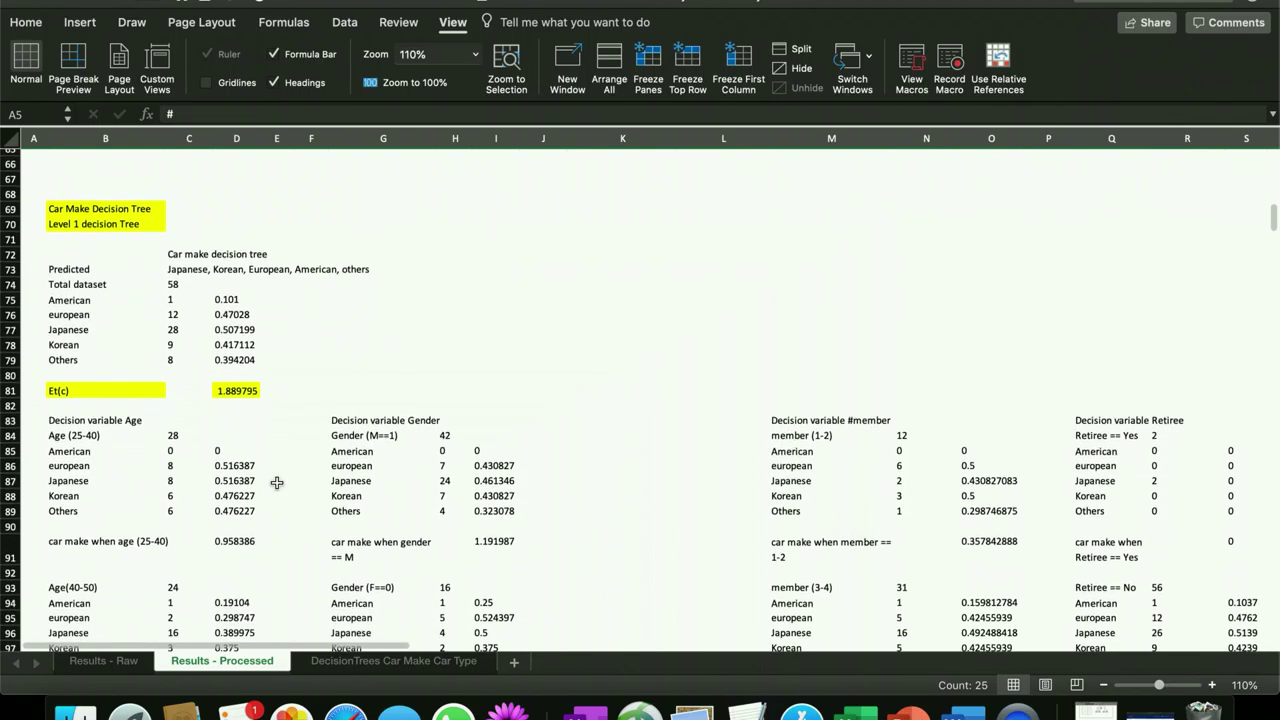
{"action": "scroll", "coordinate": [277, 483], "scroll_direction": "down", "scroll_amount": 1}
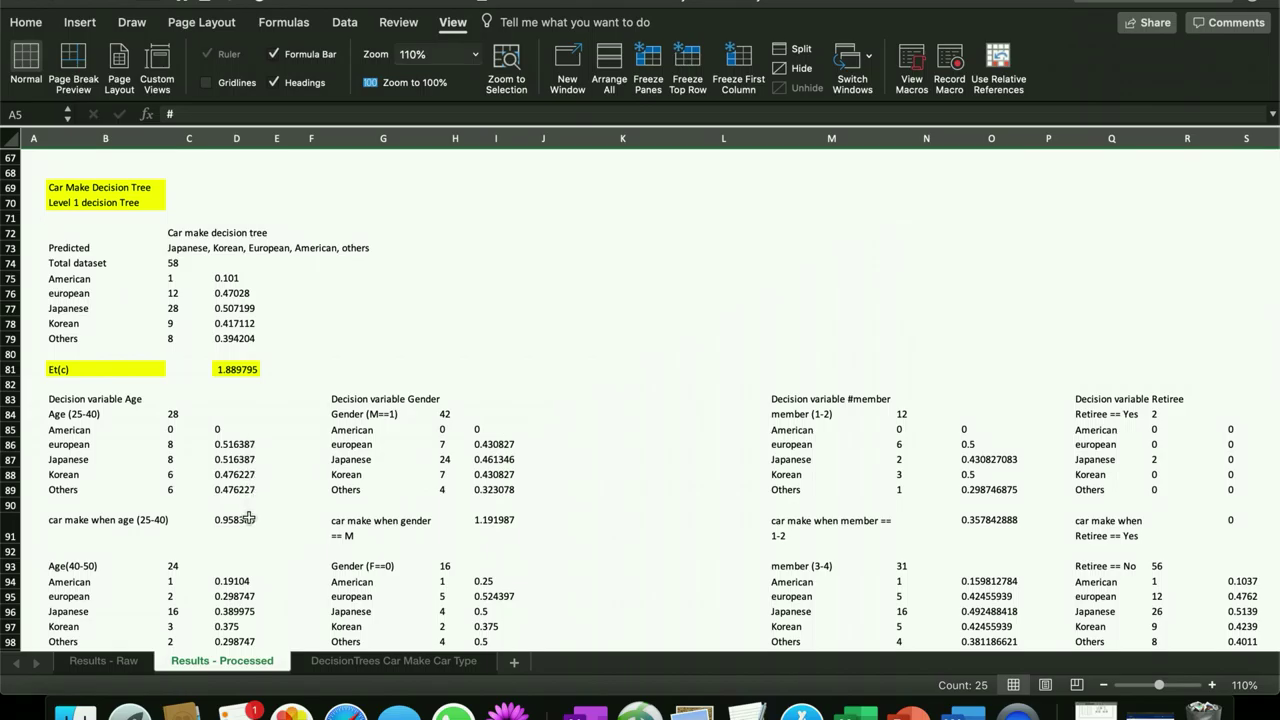
{"action": "scroll", "coordinate": [248, 518], "scroll_direction": "down", "scroll_amount": 3}
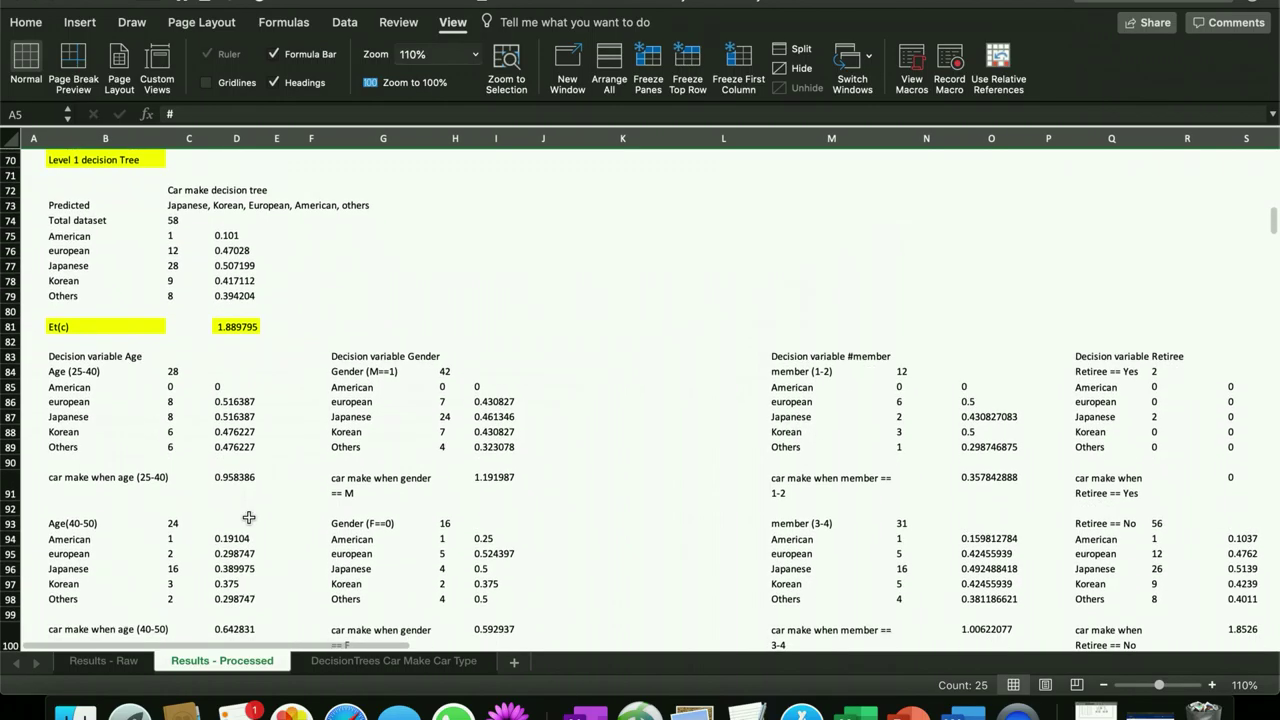
{"action": "left_click", "coordinate": [240, 488]}
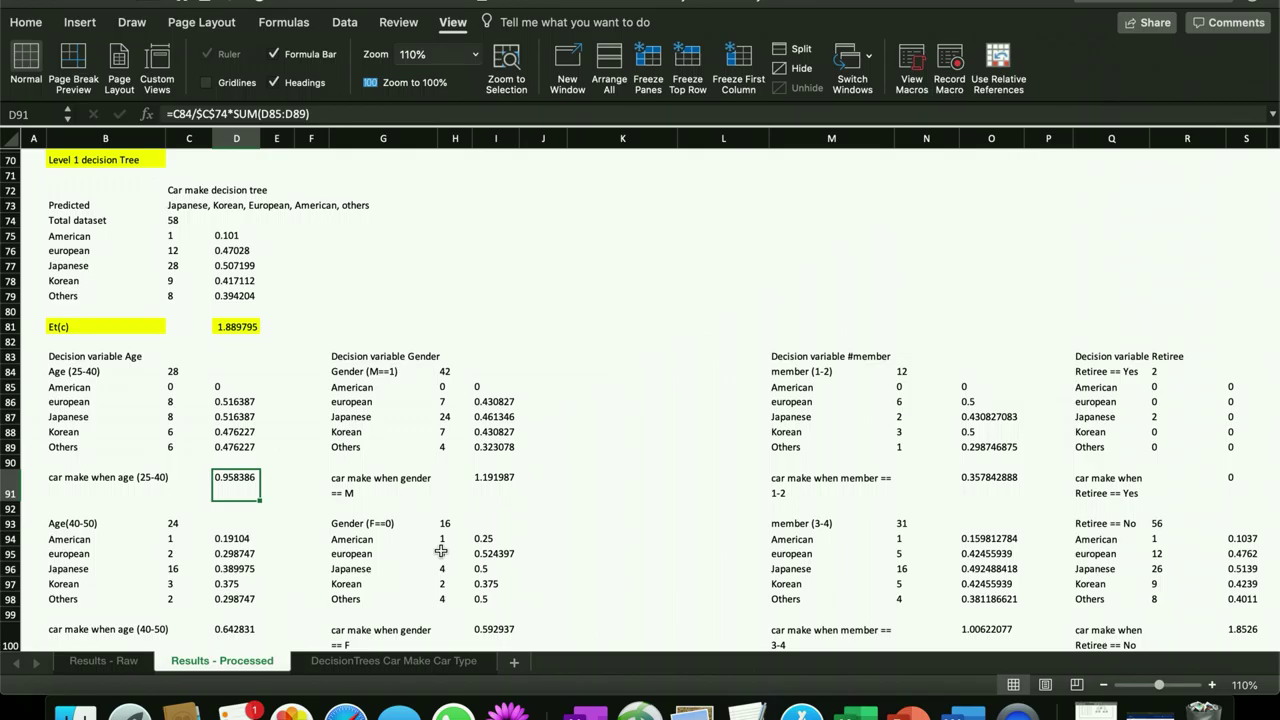
{"action": "scroll", "coordinate": [441, 551], "scroll_direction": "down", "scroll_amount": 5}
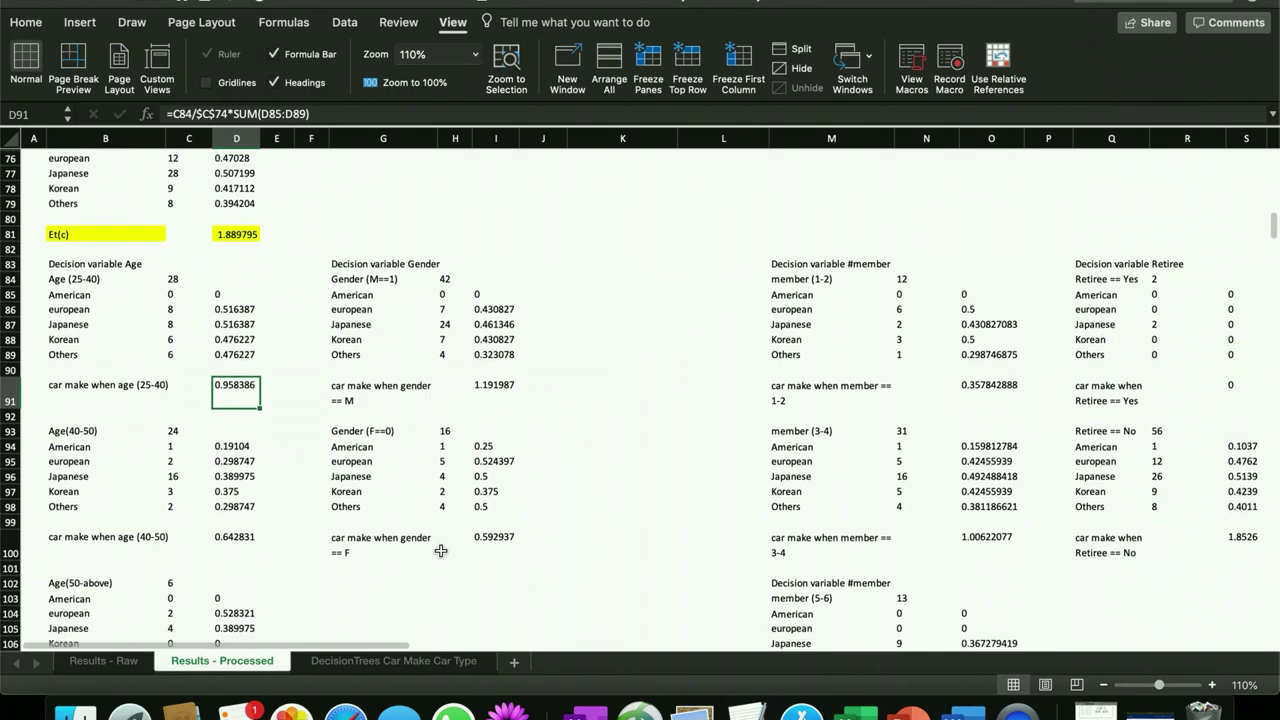
On the DecisionTrees Car Make Car Type sheet, highlight candidate attributes B17:B22 in the gain matrix
{"action": "left_click", "coordinate": [393, 661]}
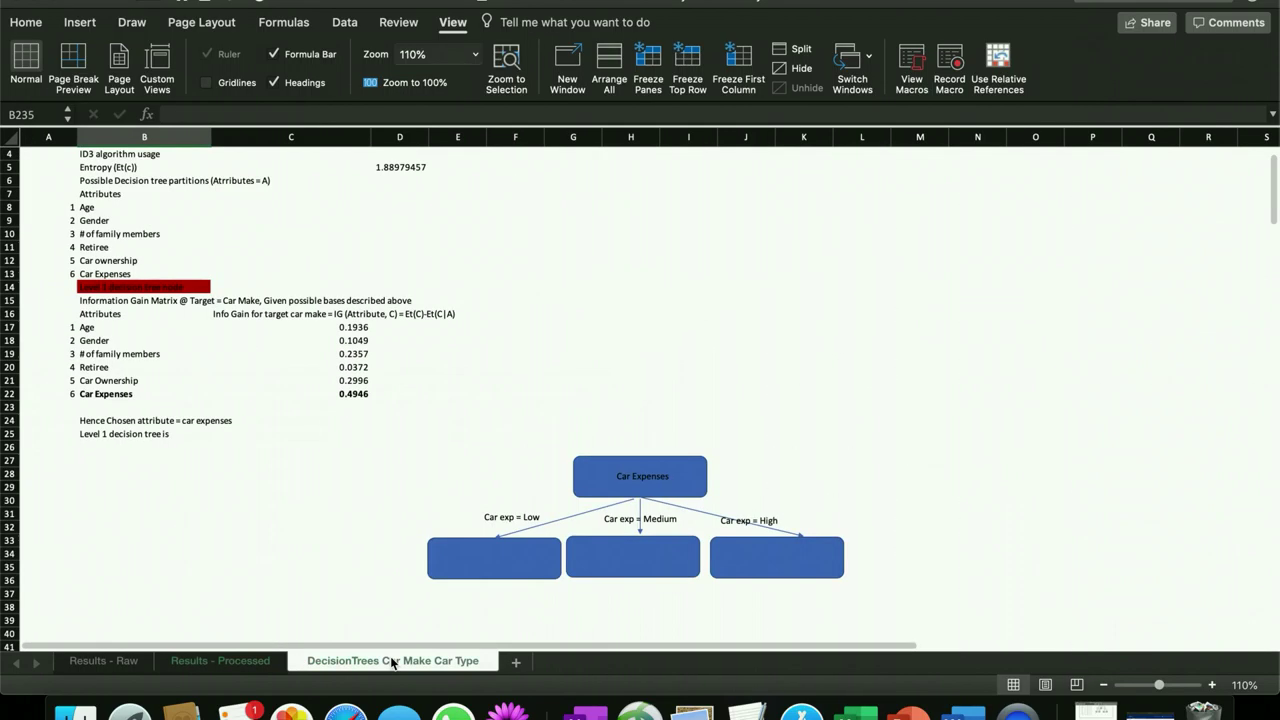
{"action": "scroll", "coordinate": [451, 496], "scroll_direction": "up", "scroll_amount": 2}
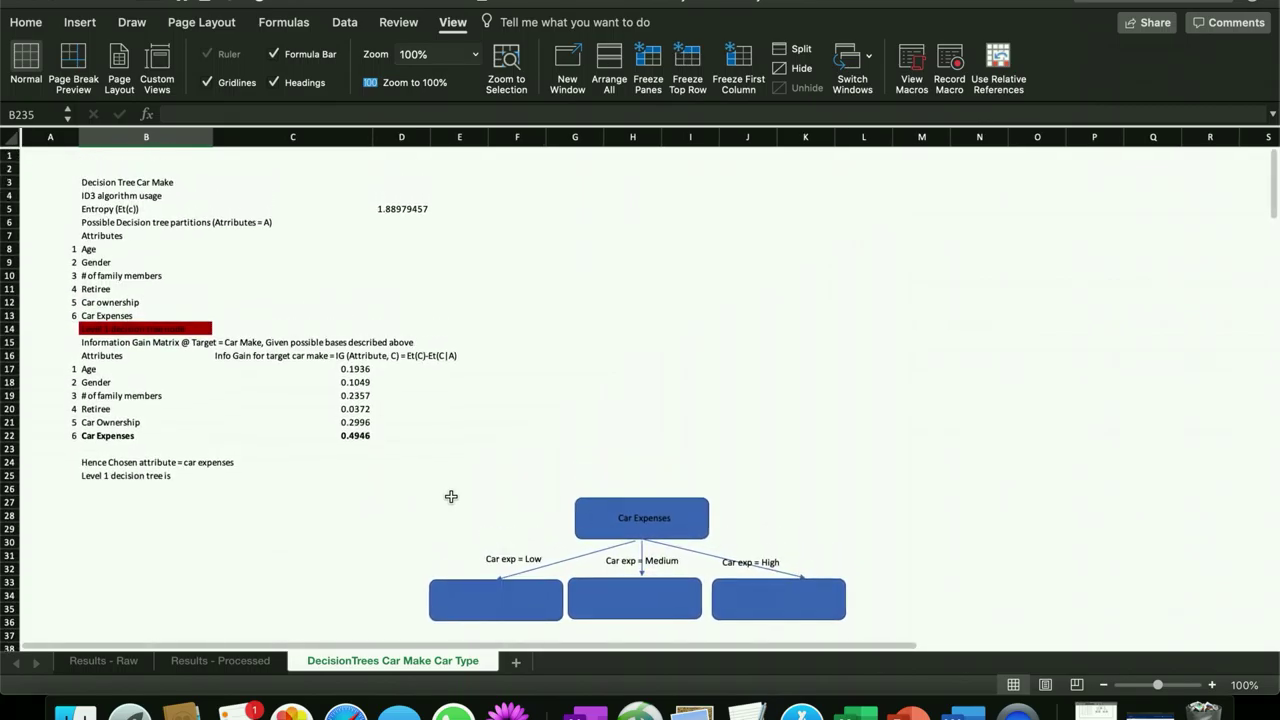
{"action": "left_click", "coordinate": [140, 340]}
{"action": "left_click", "coordinate": [170, 328]}
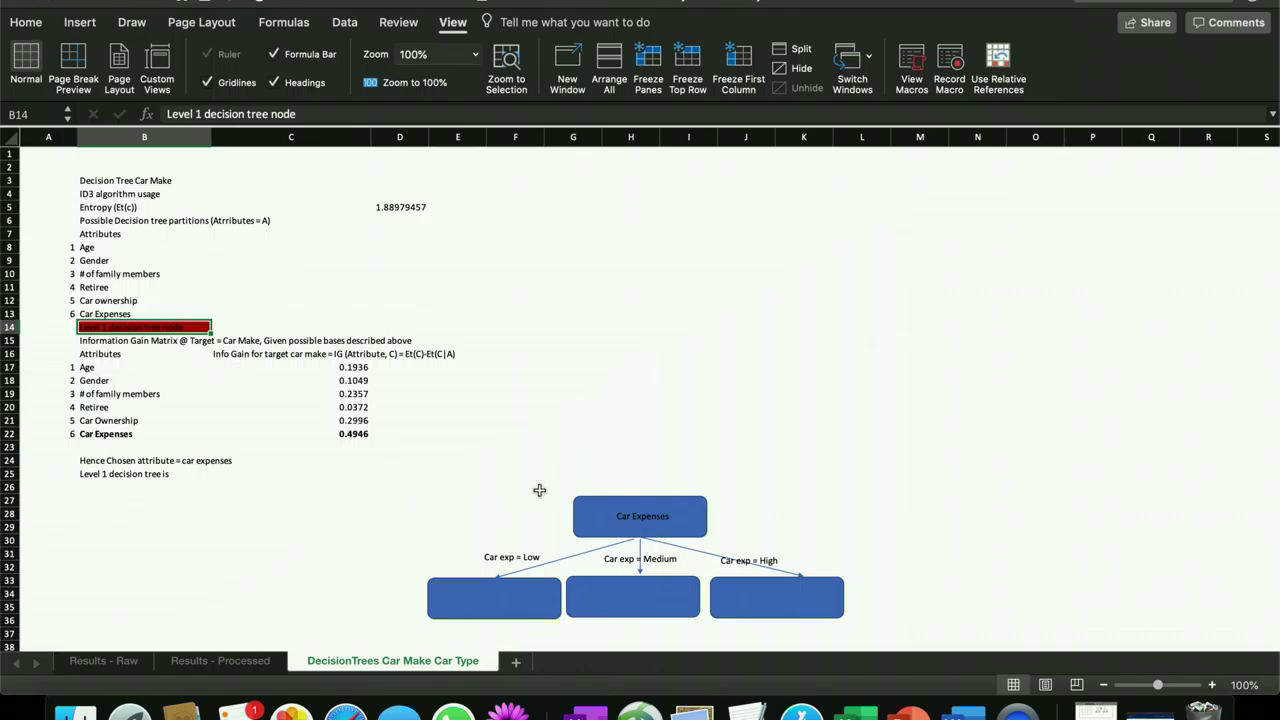
{"action": "left_click_drag", "start_coordinate": [98, 370], "coordinate": [112, 423]}
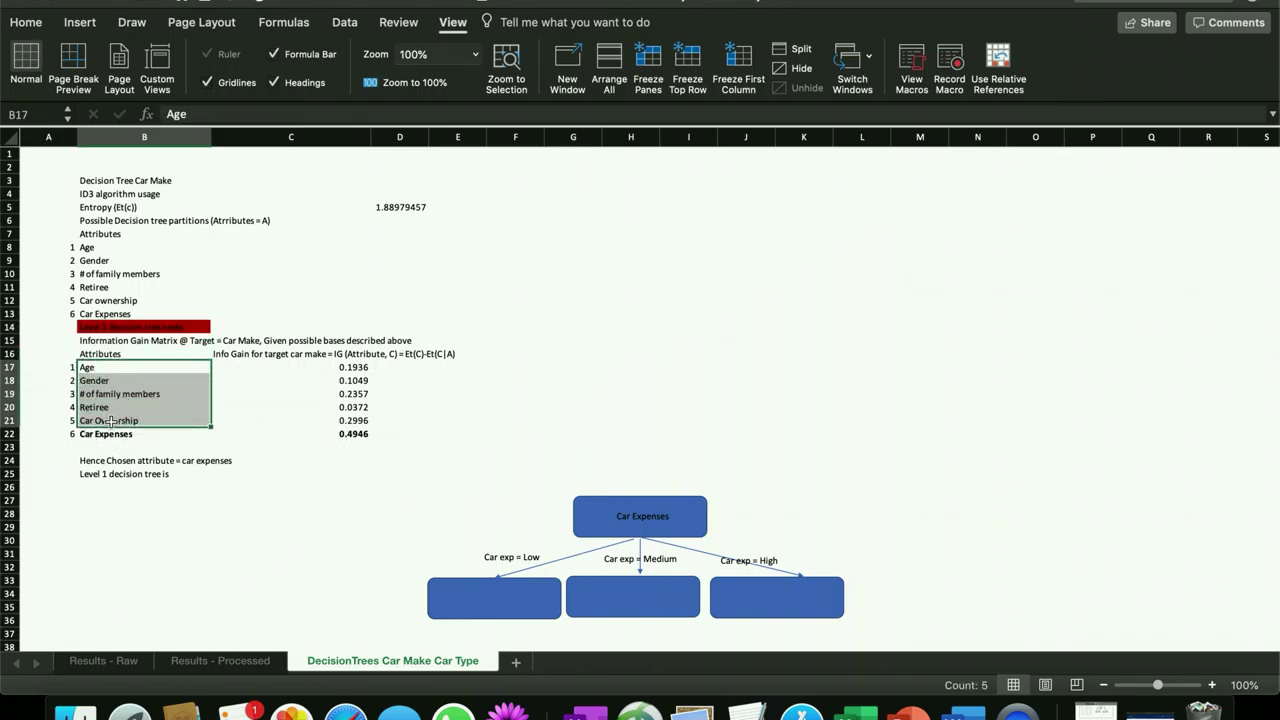
{"action": "left_click", "coordinate": [187, 320]}
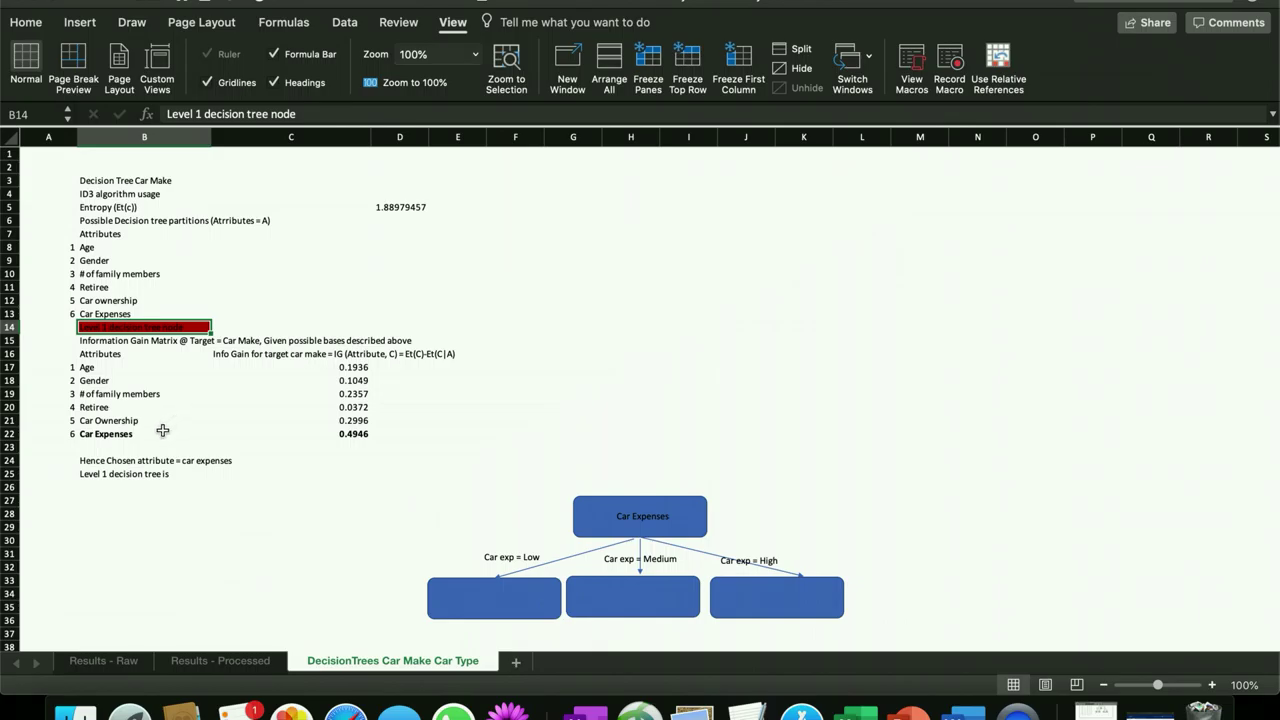
{"action": "left_click_drag", "start_coordinate": [90, 367], "coordinate": [120, 434]}
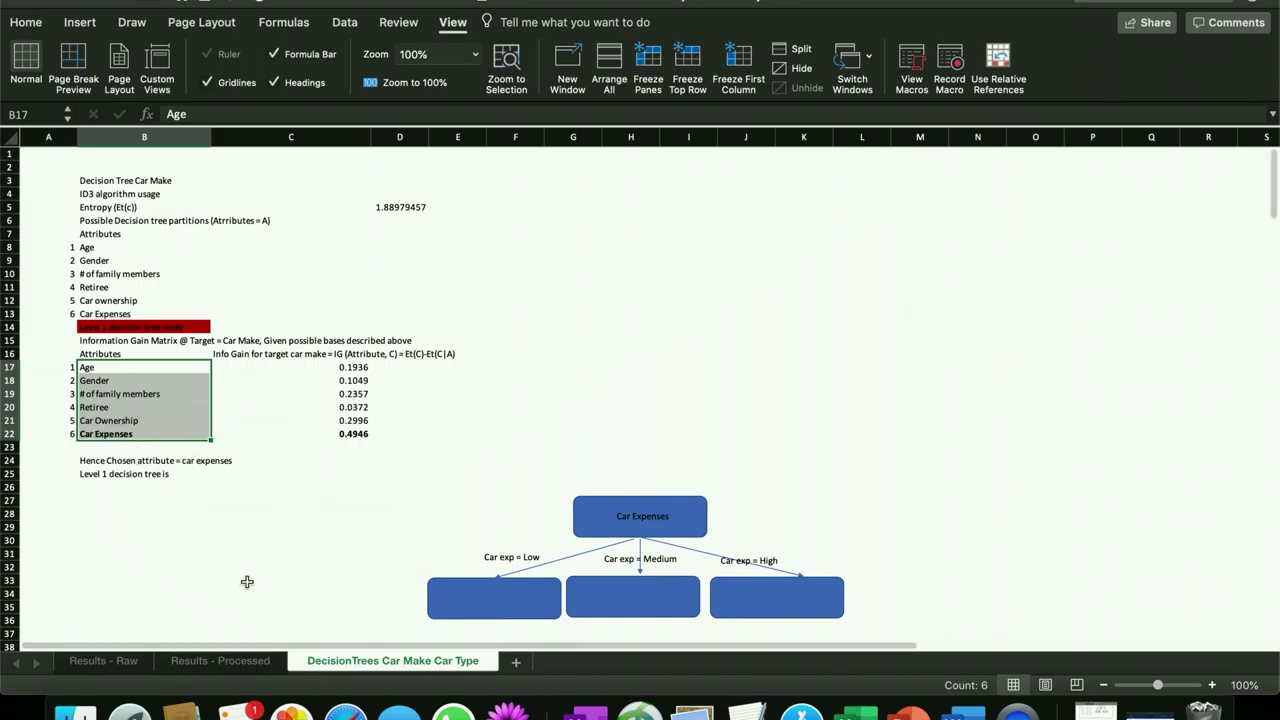
Single out Car Expenses and trace its 0.4946 information gain formula in C22
{"action": "left_click", "coordinate": [138, 433]}
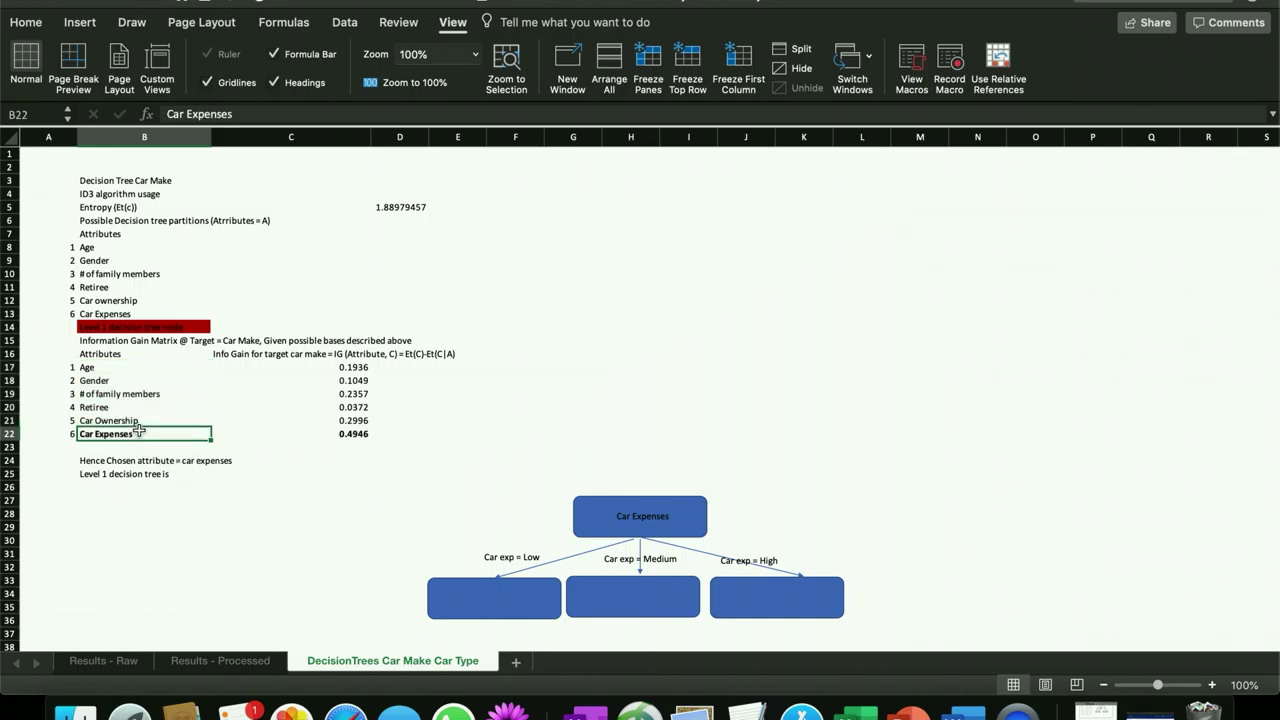
{"action": "left_click", "coordinate": [233, 661]}
{"action": "left_click", "coordinate": [369, 663]}
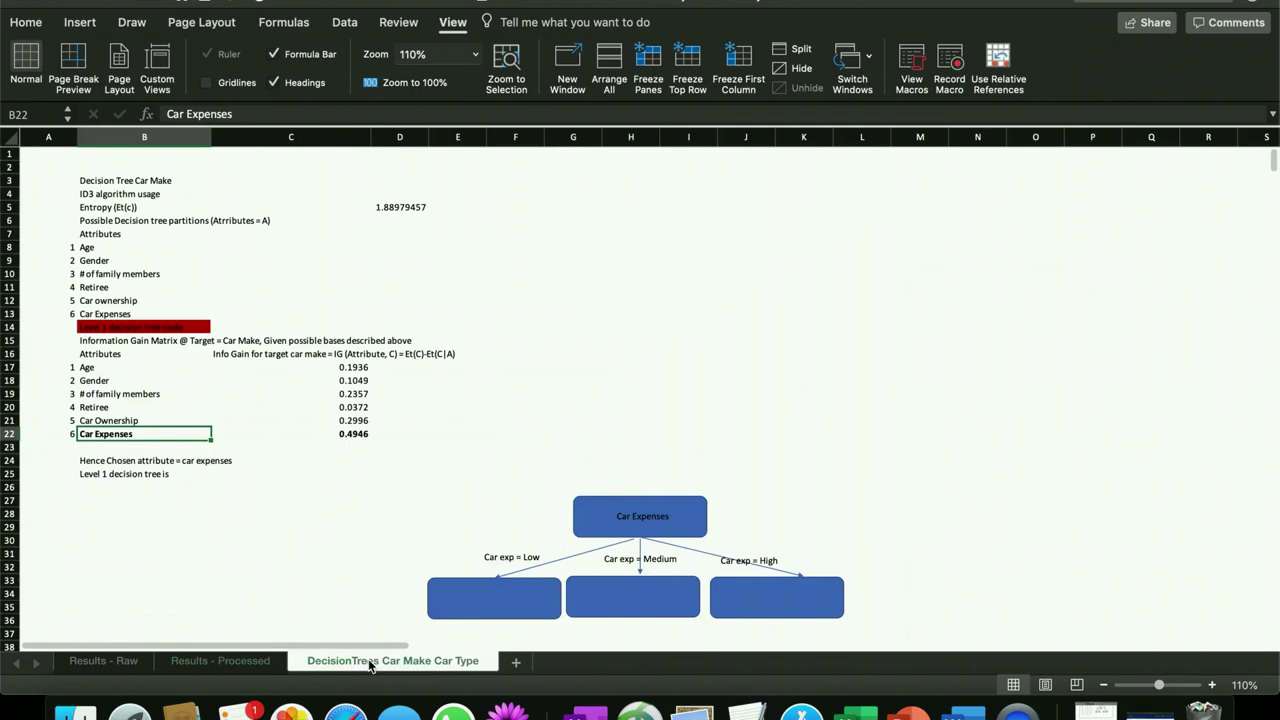
{"action": "left_click", "coordinate": [350, 434]}
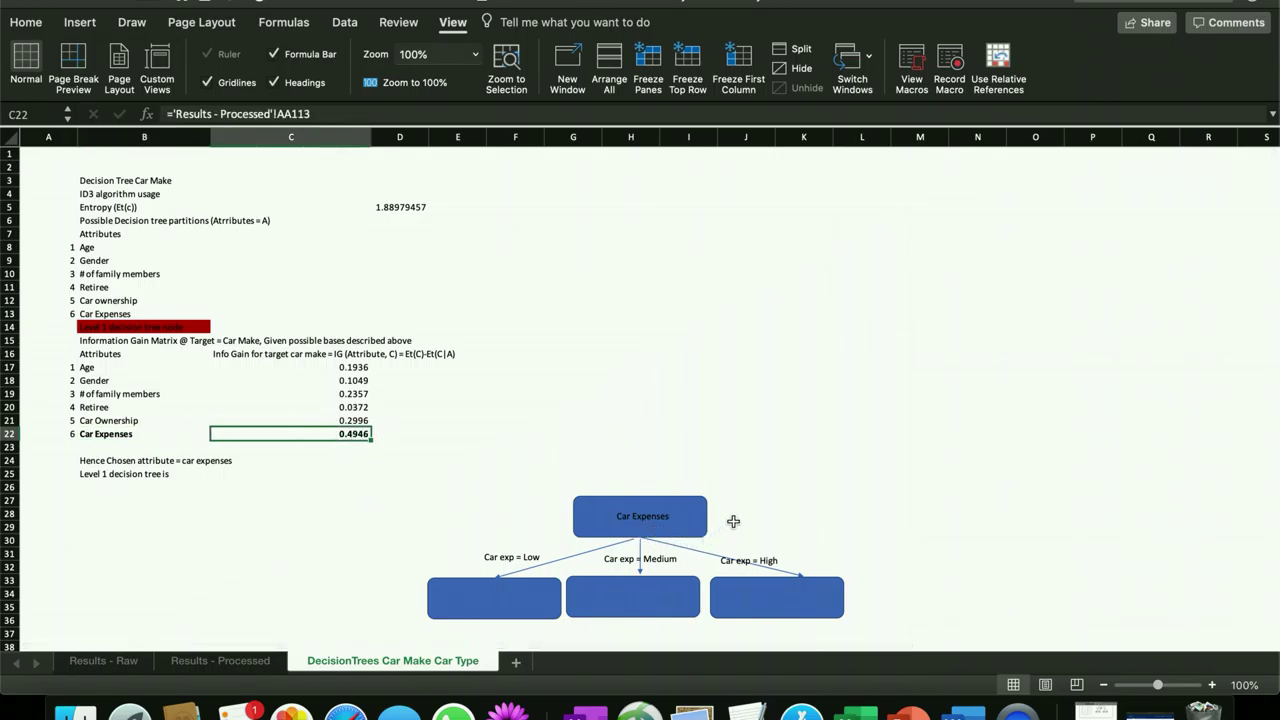
Scroll down to row 201 and zoom to 90% so the whole Car Make tree fits
{"action": "scroll", "coordinate": [733, 521], "scroll_direction": "down", "scroll_amount": 3}
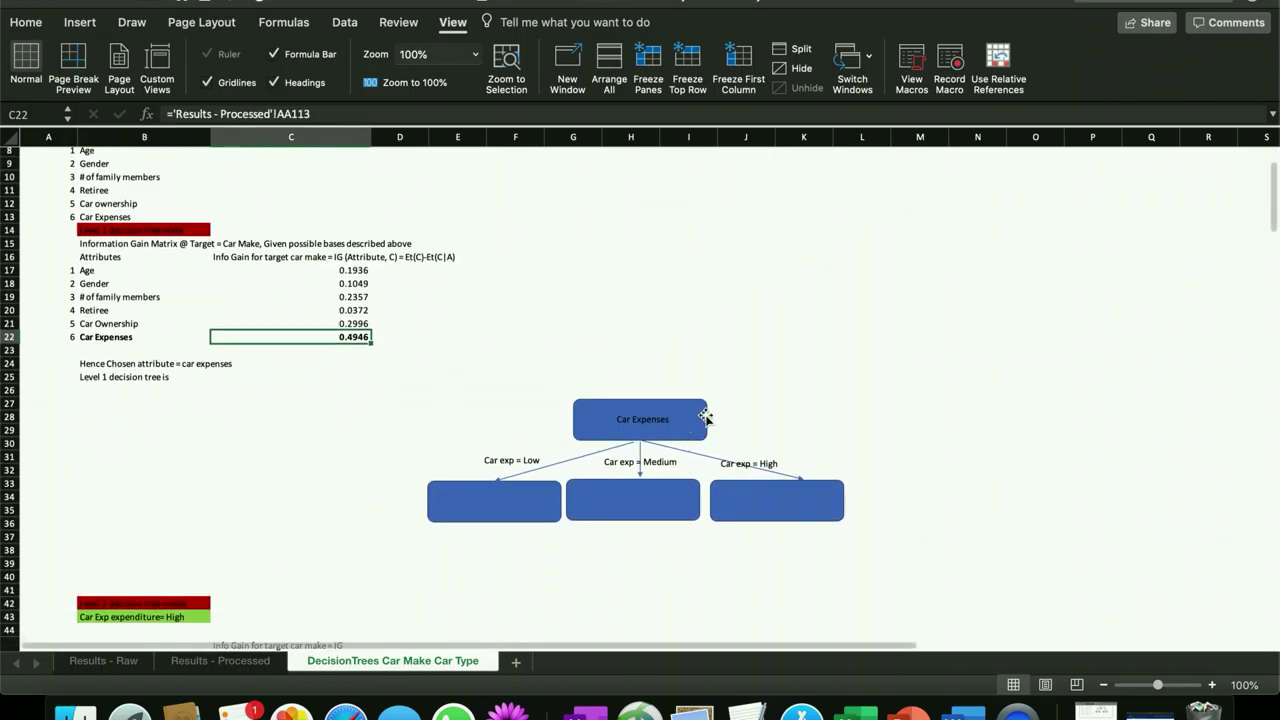
{"action": "scroll", "coordinate": [717, 417], "scroll_direction": "down", "scroll_amount": 20}
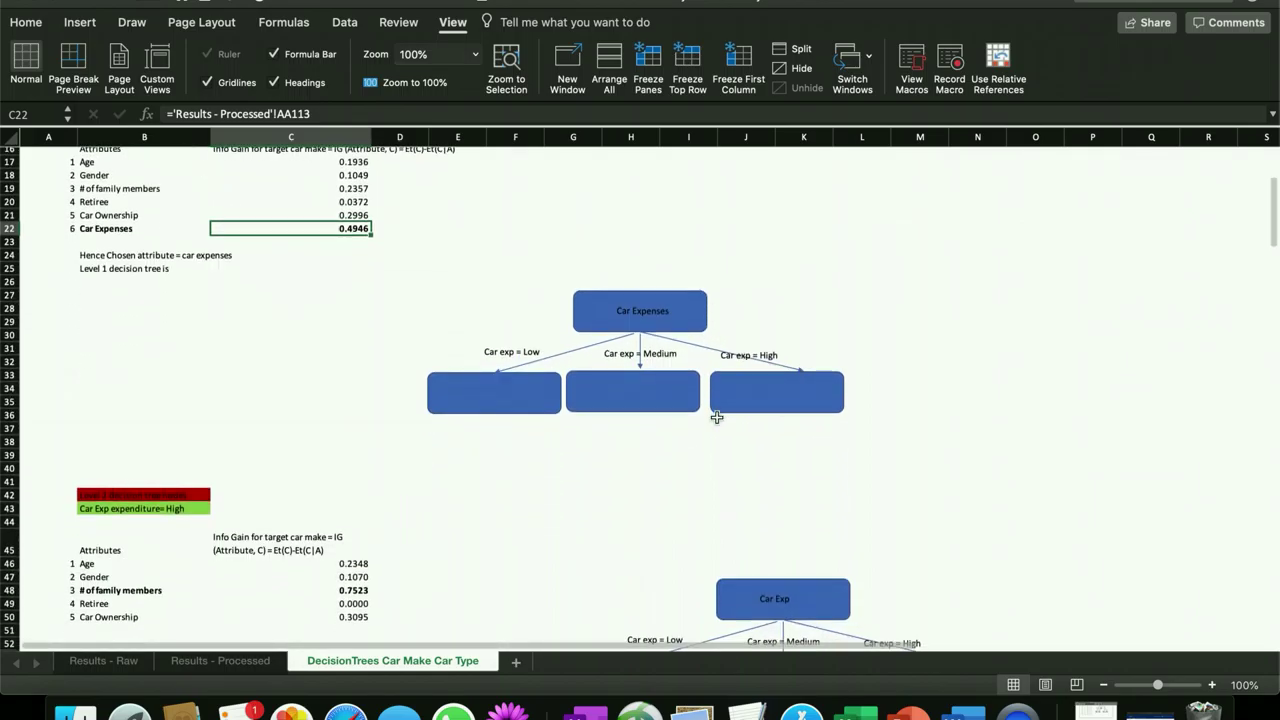
{"action": "scroll", "coordinate": [717, 417], "scroll_direction": "down", "scroll_amount": 14}
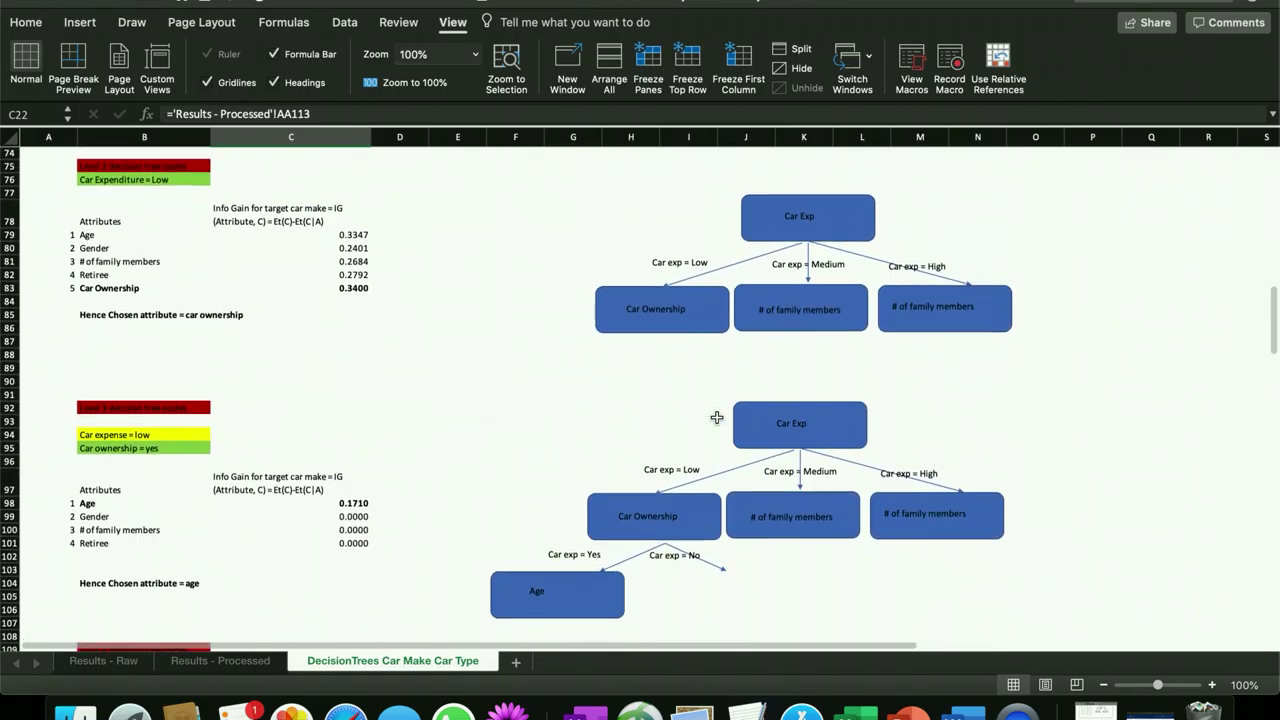
{"action": "scroll", "coordinate": [717, 417], "scroll_direction": "down", "scroll_amount": 20}
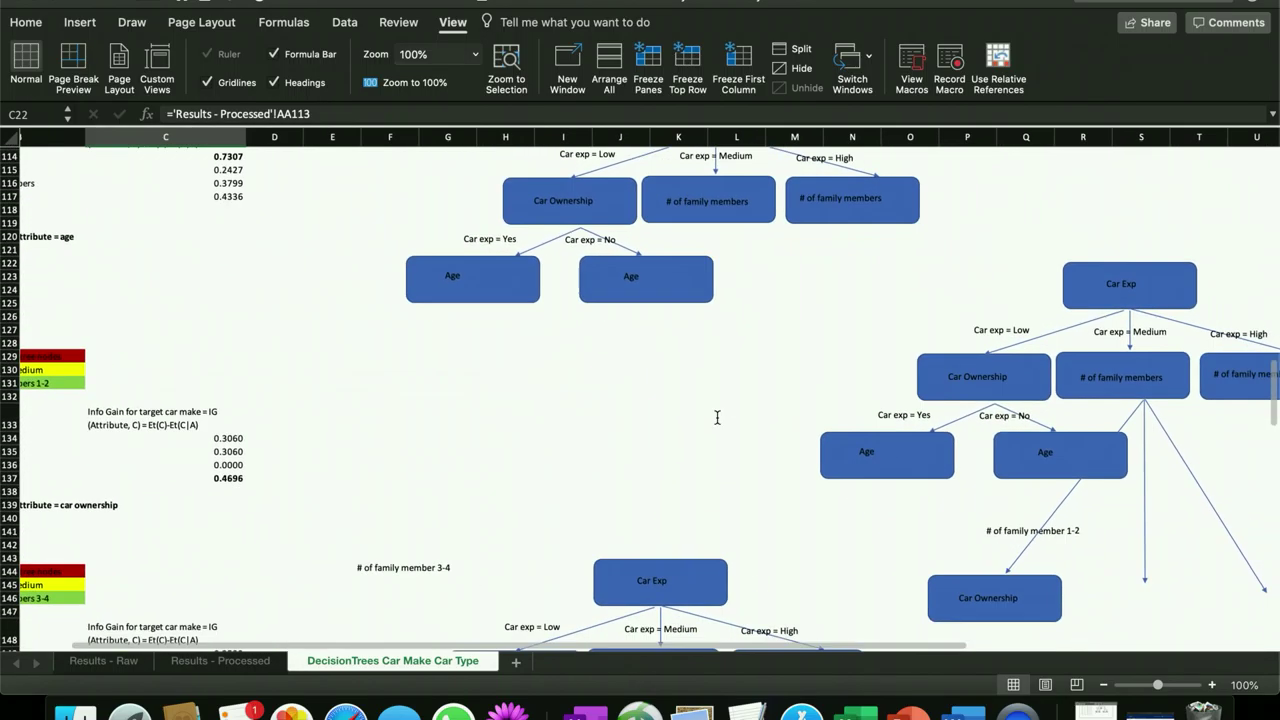
{"action": "scroll", "coordinate": [717, 417], "scroll_direction": "down", "scroll_amount": 10}
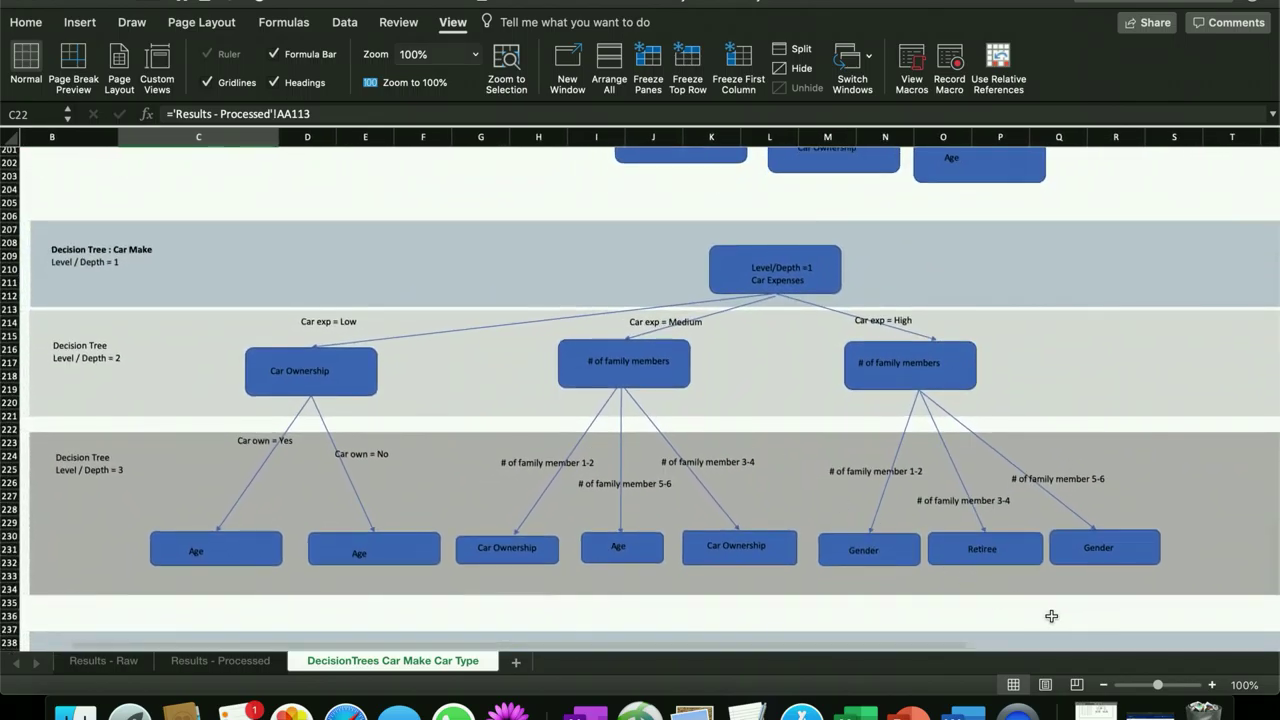
{"action": "left_click", "coordinate": [1105, 686]}
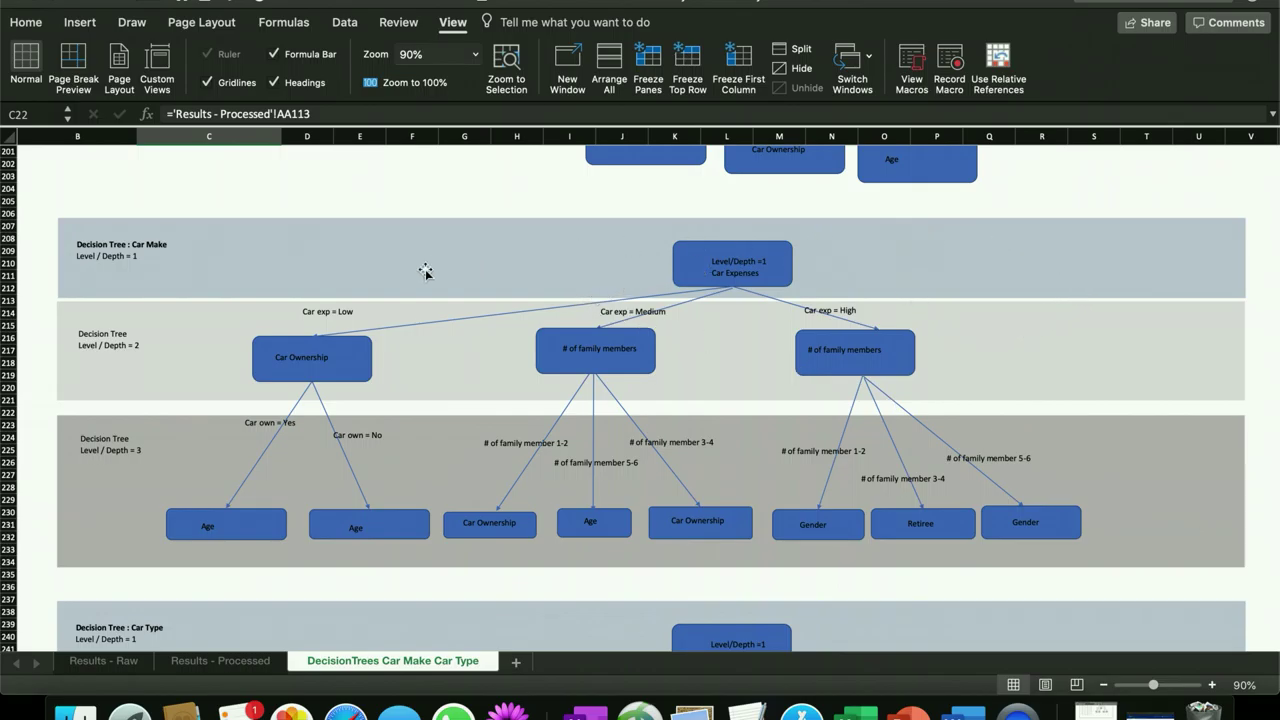
Show the Car Type tree in rows 228–265, then return to the Preview results page
{"action": "scroll", "coordinate": [477, 553], "scroll_direction": "down", "scroll_amount": 4}
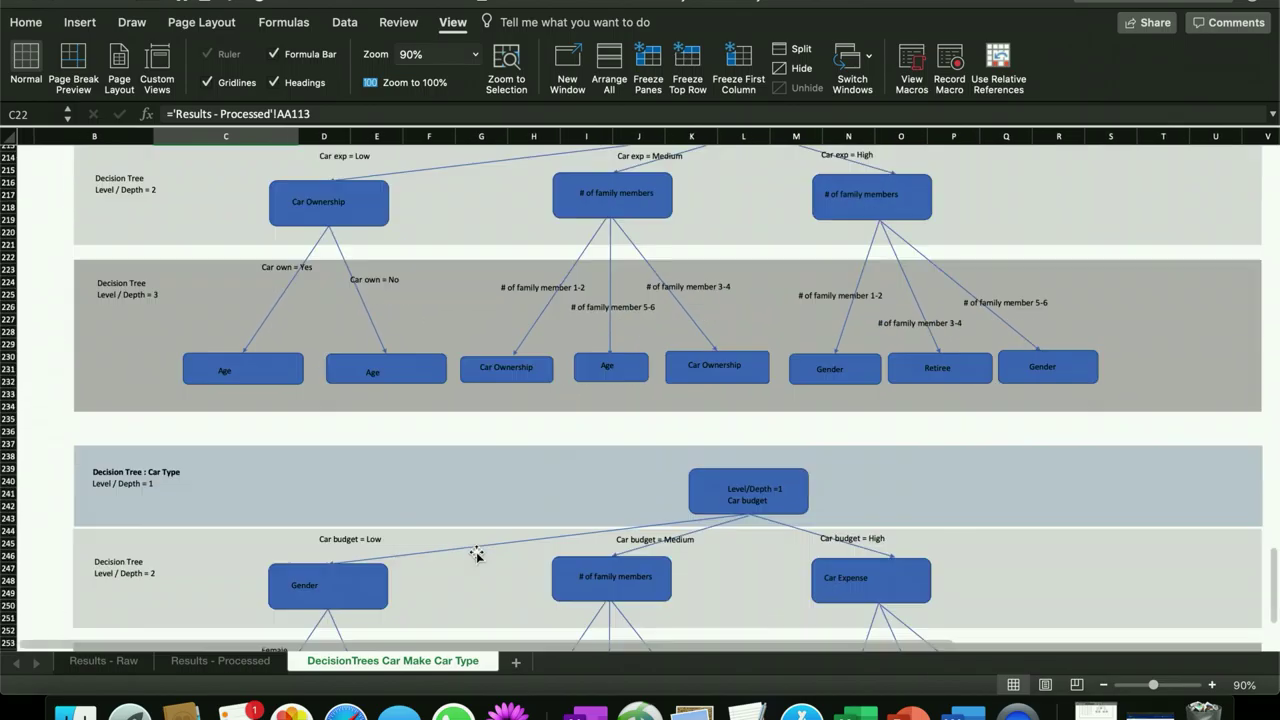
{"action": "scroll", "coordinate": [477, 553], "scroll_direction": "down", "scroll_amount": 4}
{"action": "scroll", "coordinate": [421, 407], "scroll_direction": "down", "scroll_amount": 2}
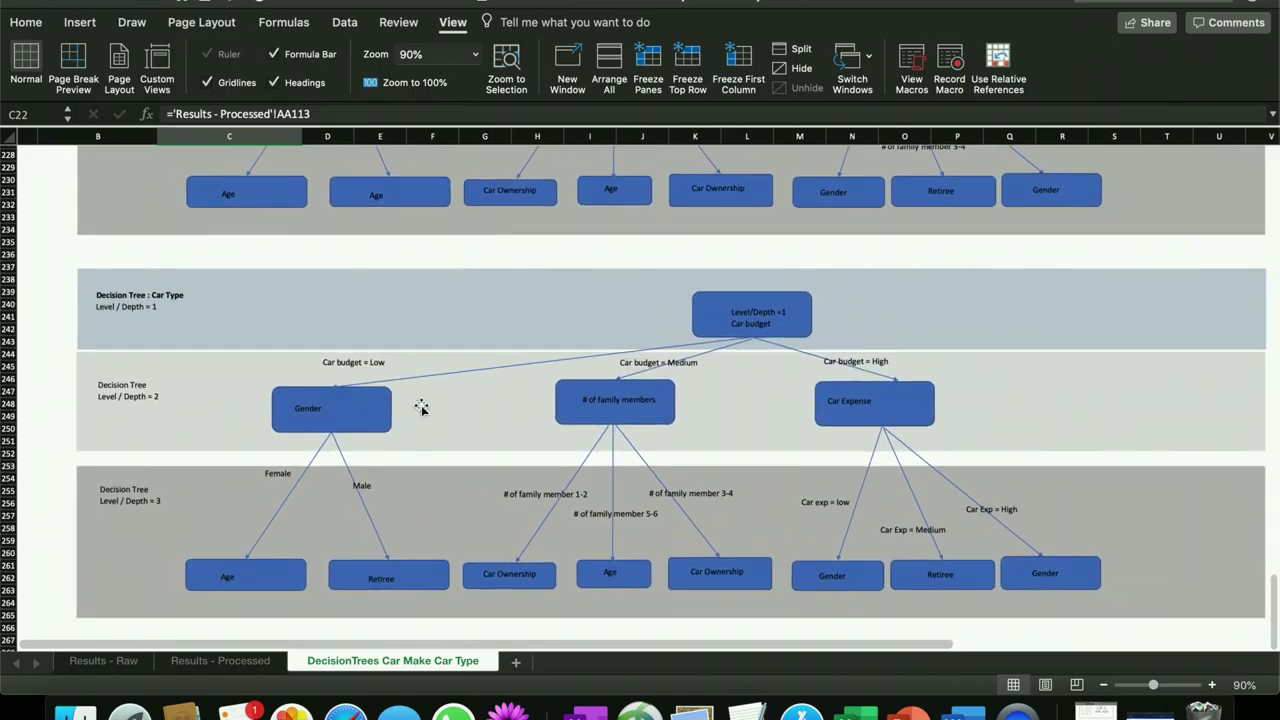
{"action": "scroll", "coordinate": [421, 407], "scroll_direction": "down", "scroll_amount": 1}
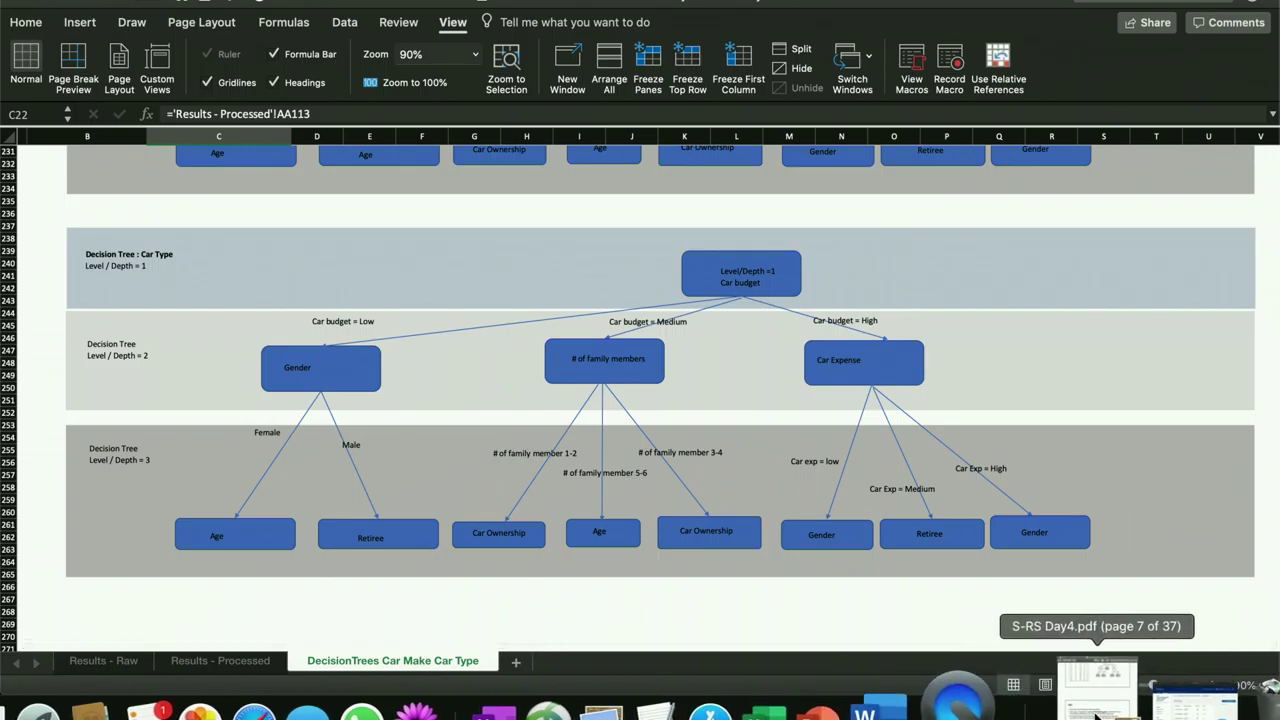
{"action": "left_click", "coordinate": [694, 703]}
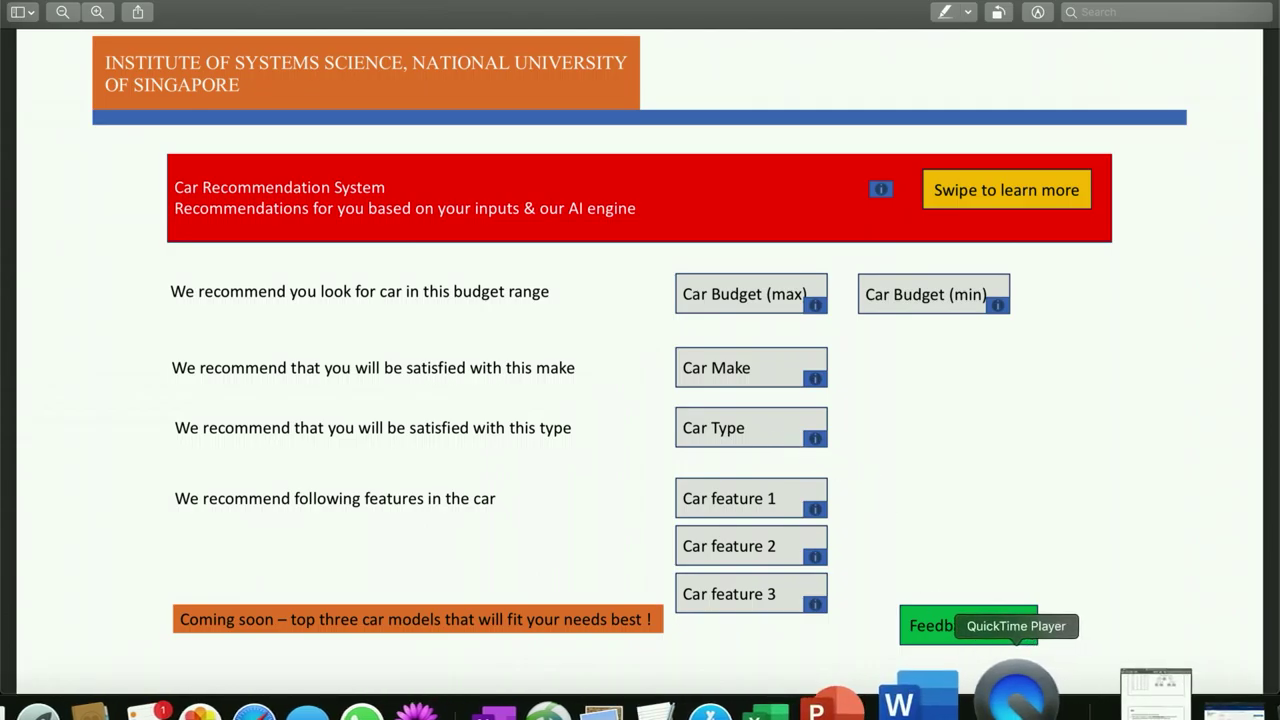
Switch to QuickTime Player and look through its app and File menus
{"action": "left_click", "coordinate": [1017, 700]}
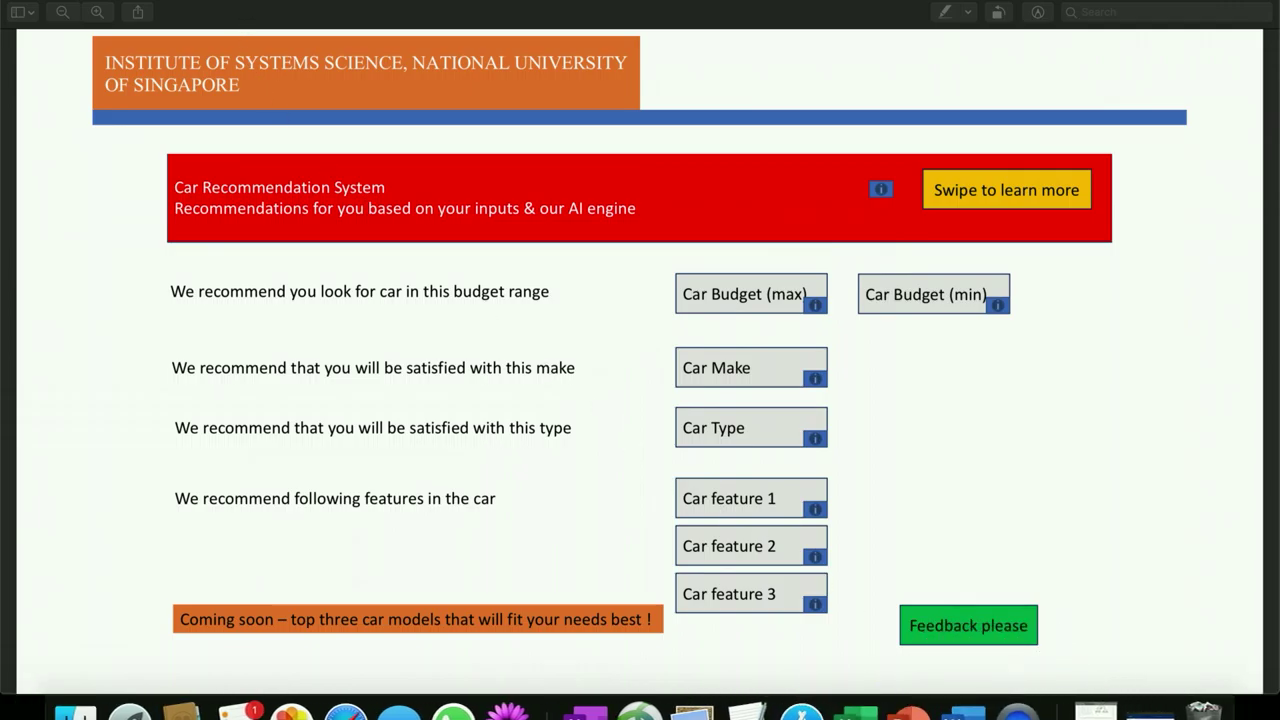
{"action": "left_click", "coordinate": [75, 3]}
{"action": "mouse_move", "coordinate": [185, 3]}
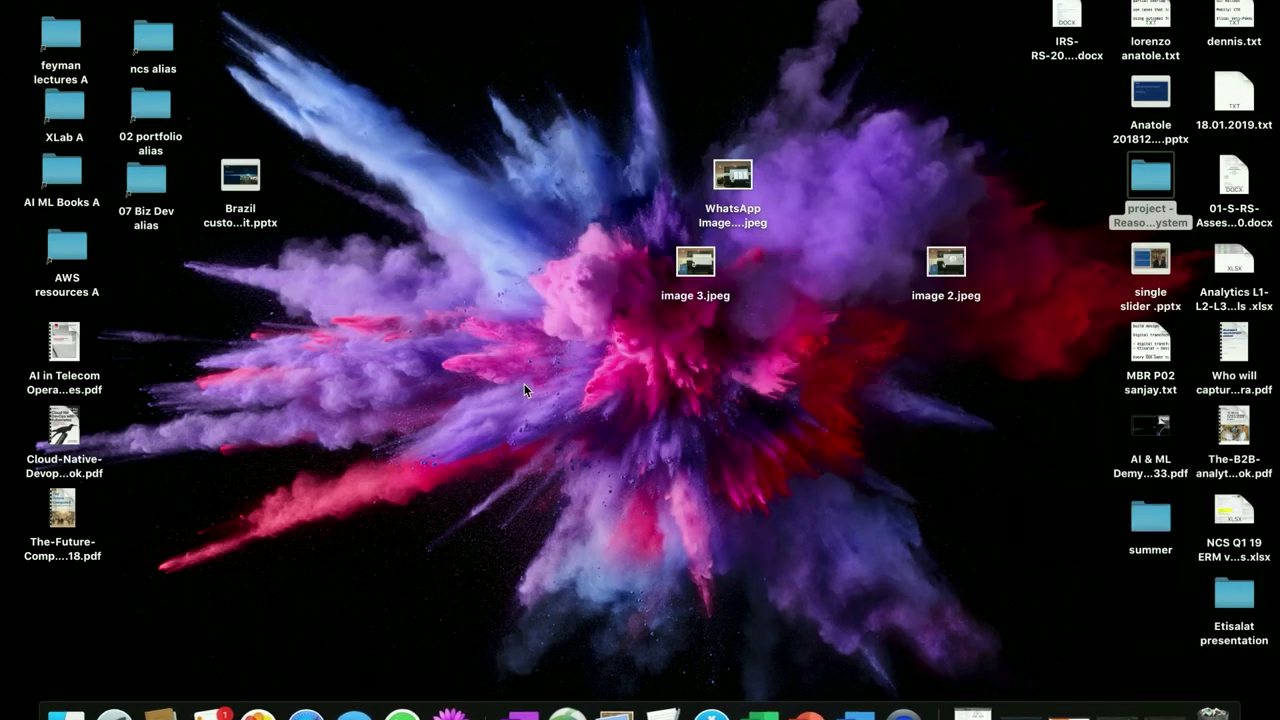
Quit QuickTime Player and save the recording as Screen Recording.mov
{"action": "right_click", "coordinate": [897, 714]}
{"action": "left_click", "coordinate": [921, 614]}
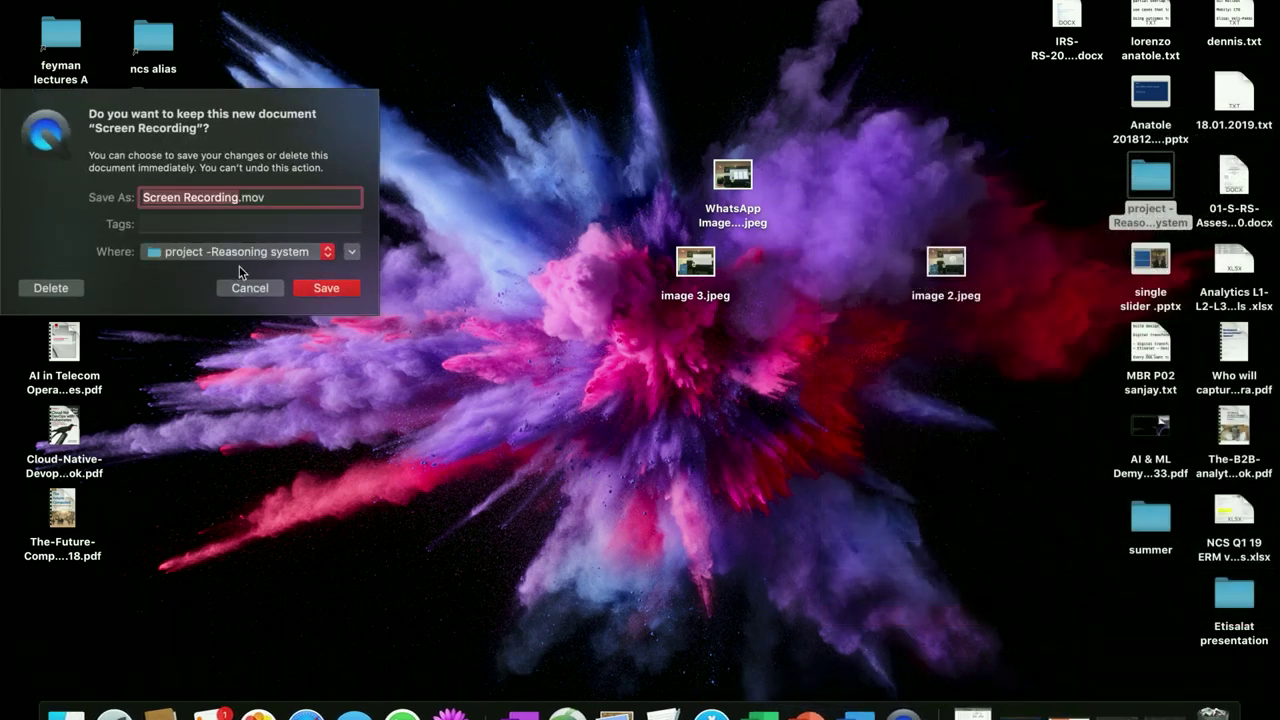
{"action": "left_click", "coordinate": [349, 293]}
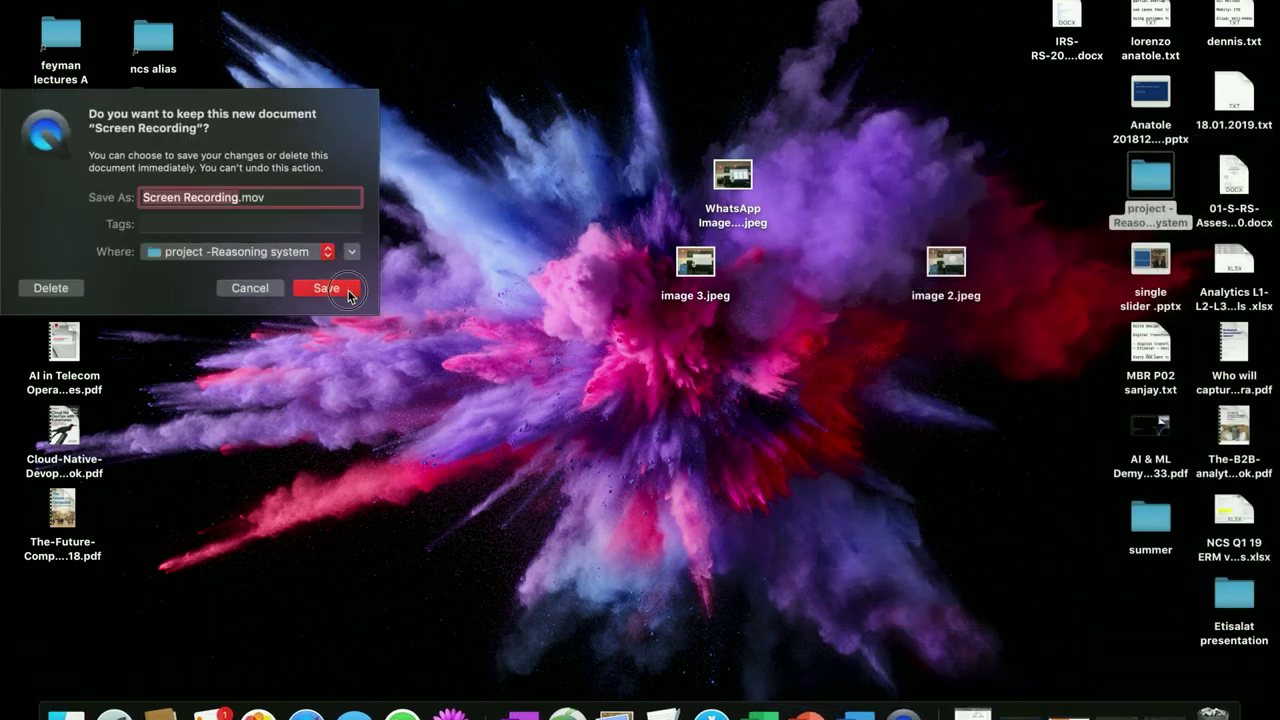